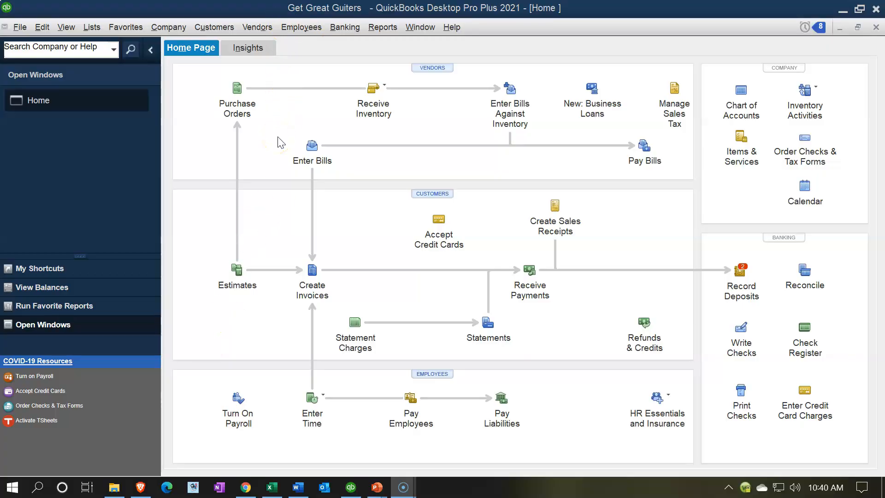
# Show the list of open windows beside the home page
pyautogui.click(73, 121)
pyautogui.click(65, 28)
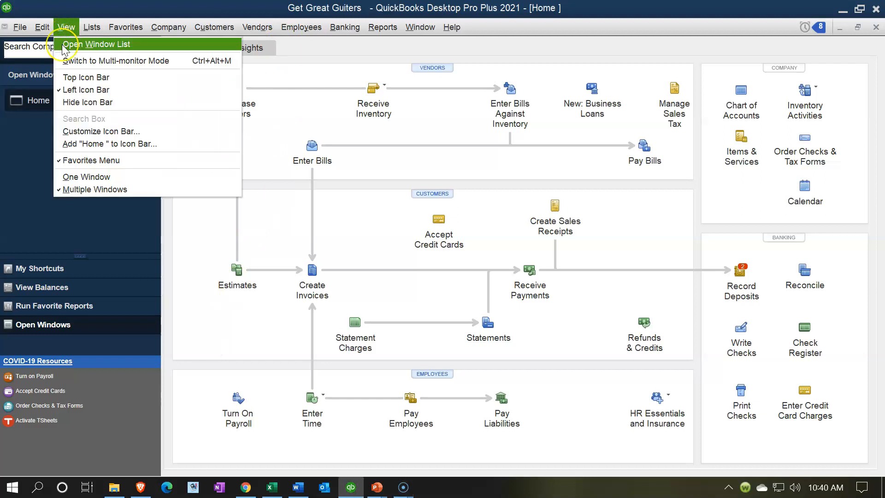
pyautogui.click(63, 46)
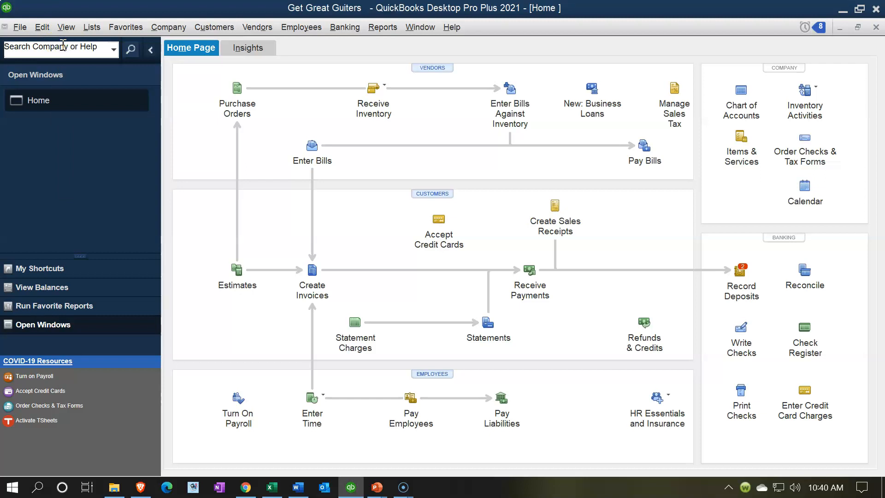
# Open the standard balance sheet report from the company and financial reports
pyautogui.click(382, 27)
pyautogui.click(417, 124)
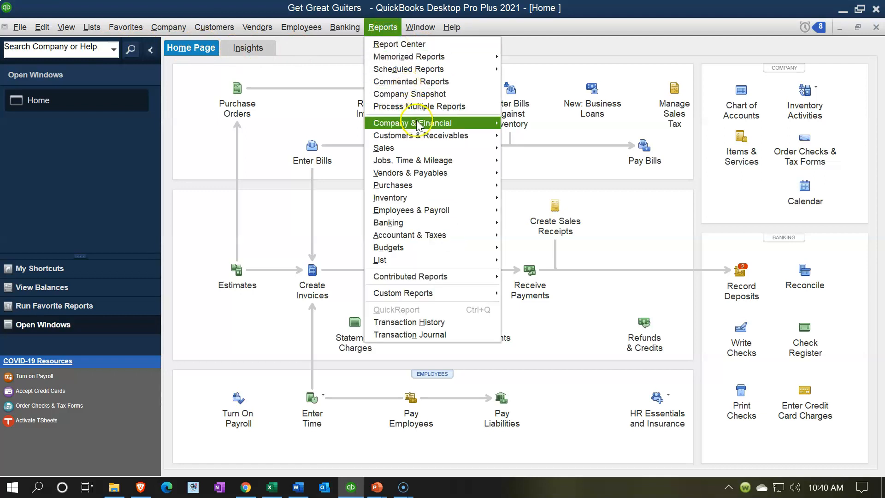
pyautogui.click(520, 192)
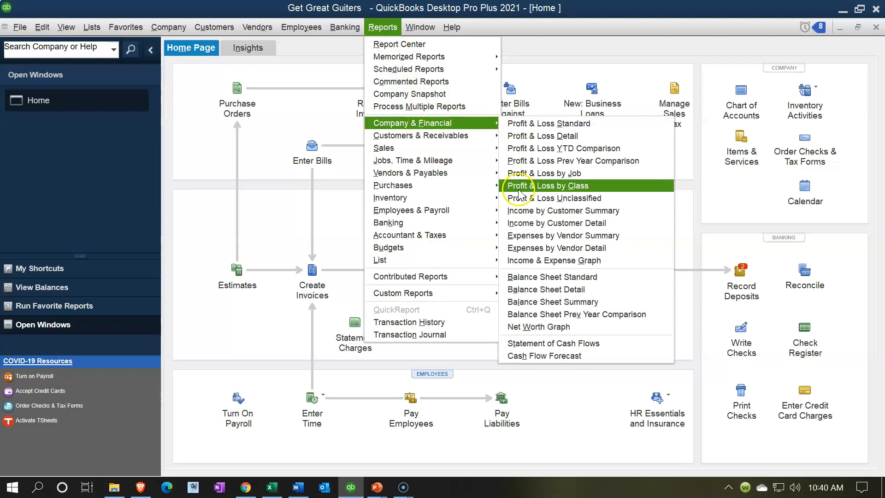
pyautogui.click(533, 277)
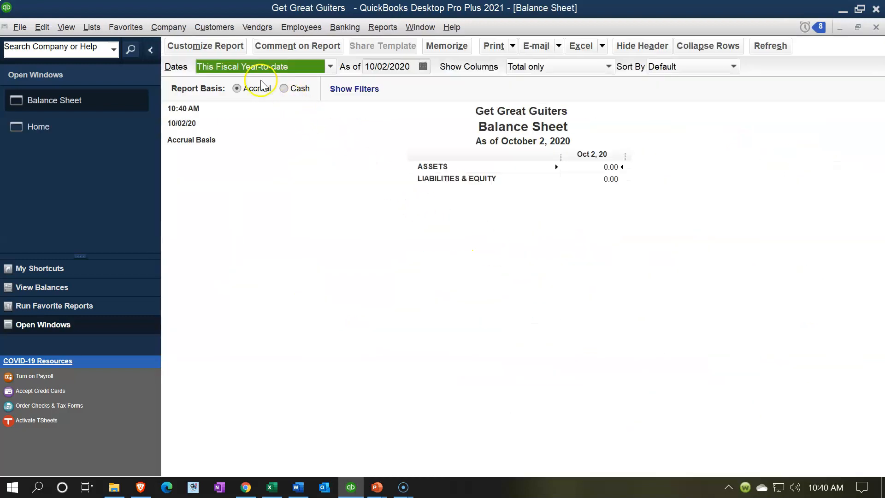
# Customize the balance sheet's date range to run from 01/01/2021 to 01/31/2021
pyautogui.click(224, 47)
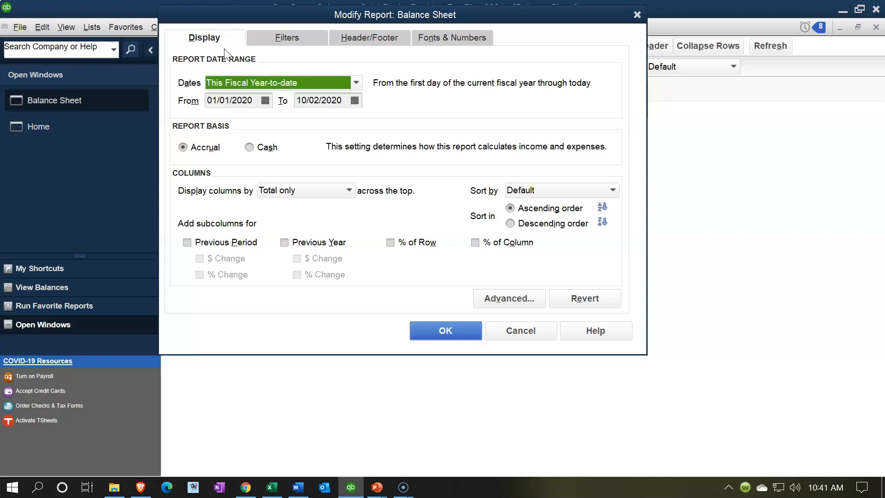
pyautogui.press('Tab')
pyautogui.write('01/01/')
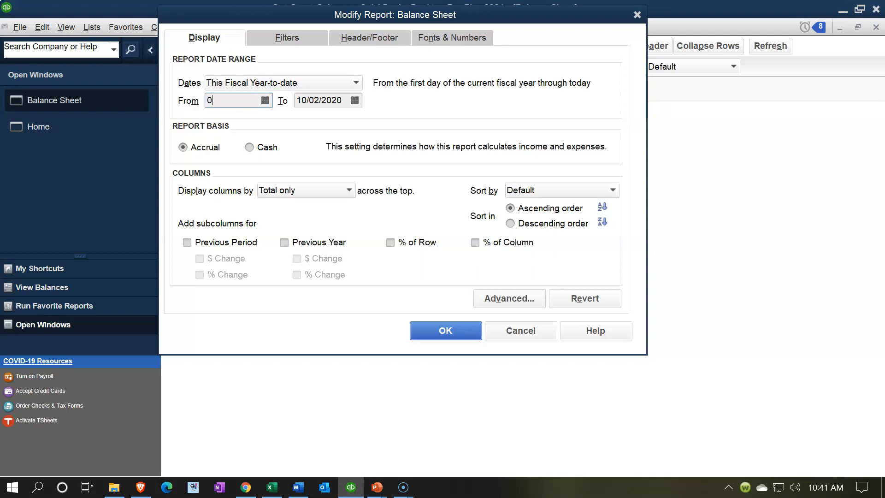
pyautogui.write('2021')
pyautogui.press('Tab')
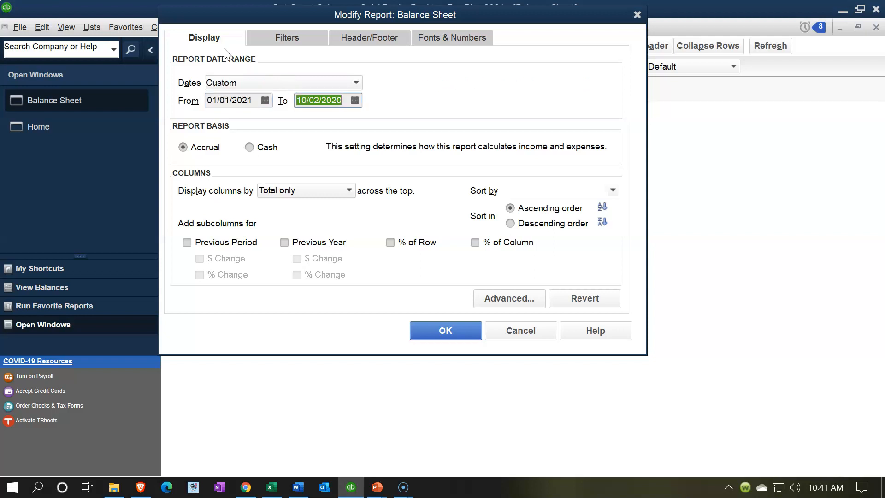
pyautogui.write('01/31/2021')
pyautogui.press('Tab')
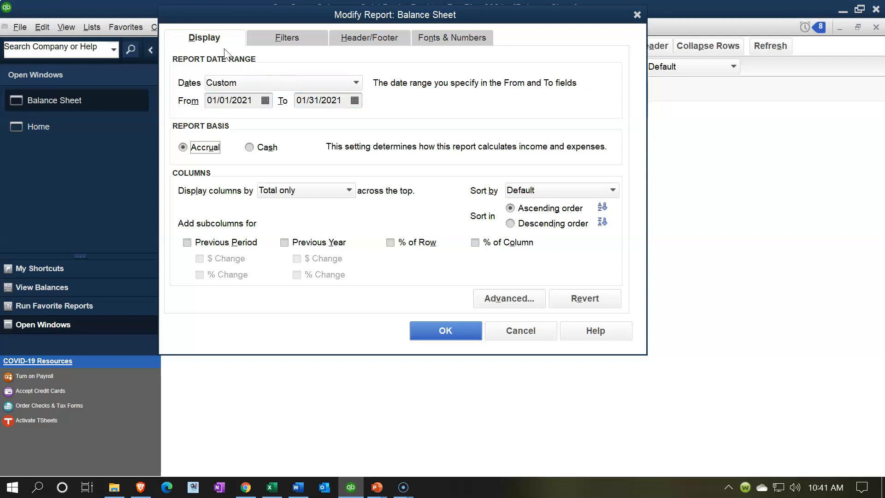
pyautogui.click(445, 330)
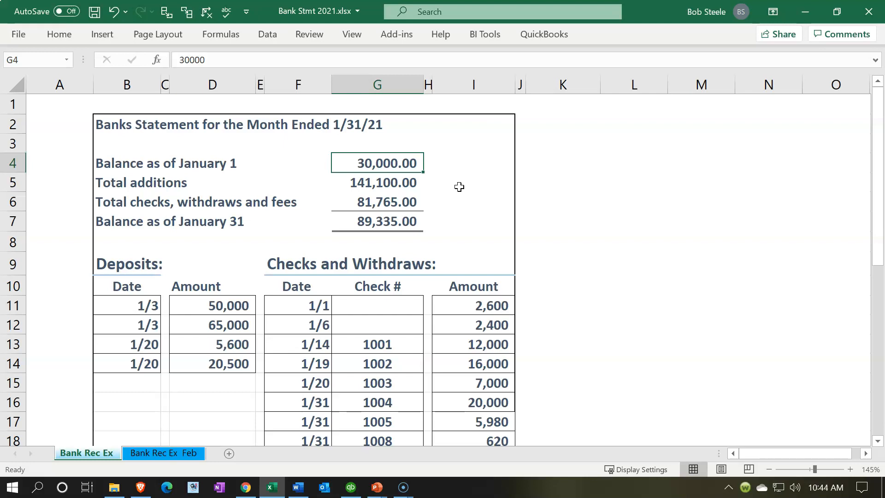
# Review the January bank statement's summary in Excel, from the opening balance through additions and withdrawals to the January 31 balance
pyautogui.click(441, 163)
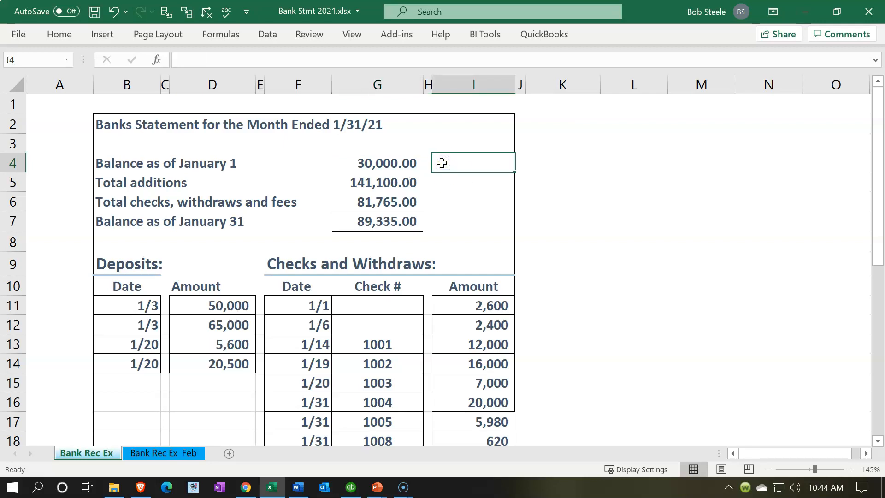
pyautogui.press('Left')
pyautogui.press('Left')
pyautogui.press('Down')
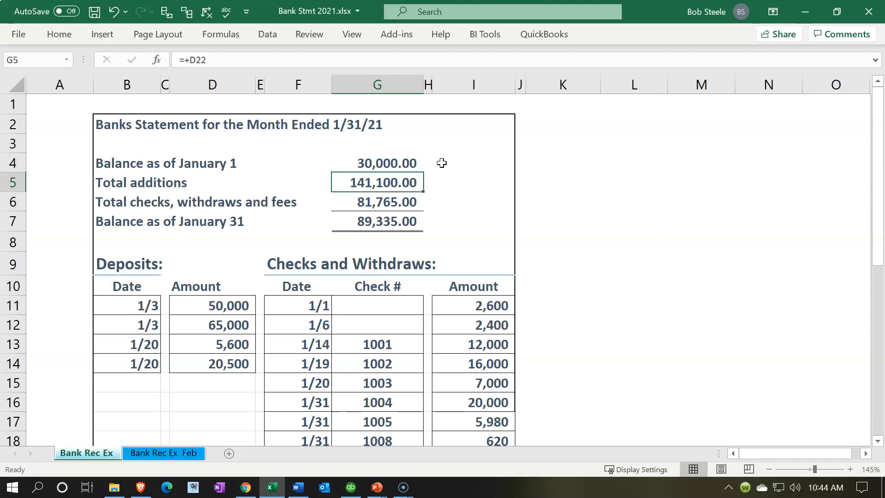
pyautogui.press('Down')
pyautogui.press('Down')
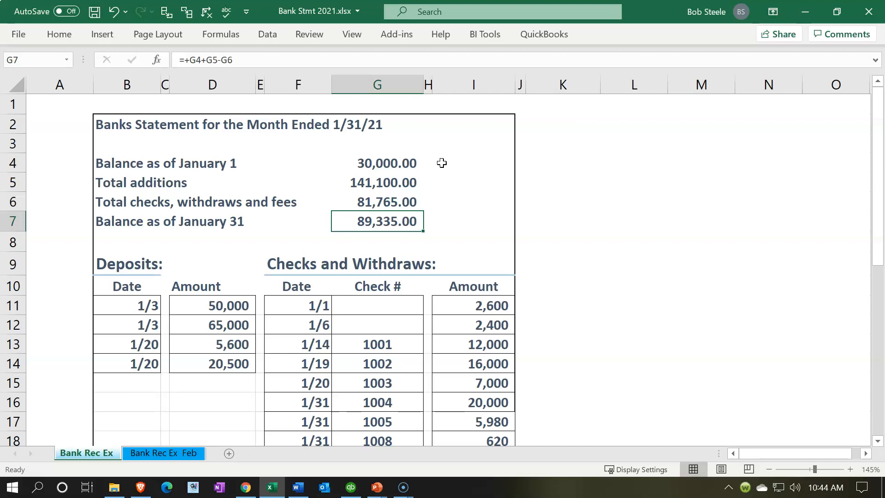
pyautogui.click(131, 221)
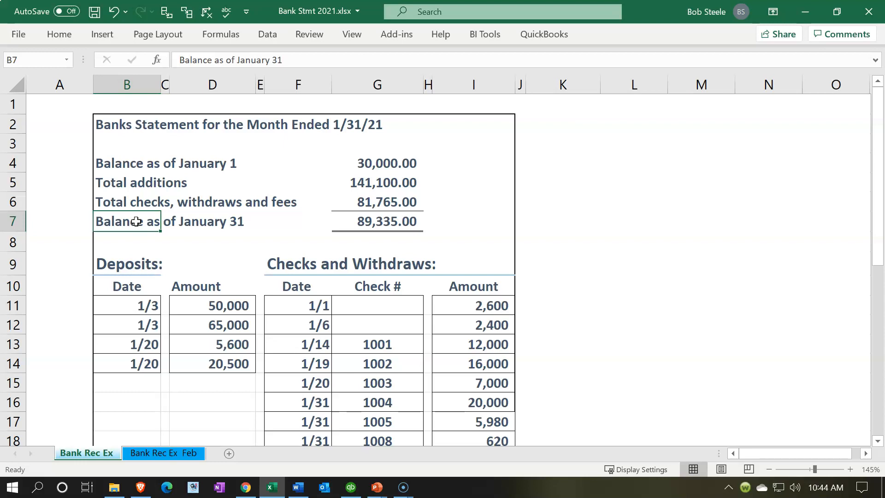
# Inspect the formulas behind the deposits total and the checks and withdrawals total on the bank statement
pyautogui.scroll(-2, 201, 311)
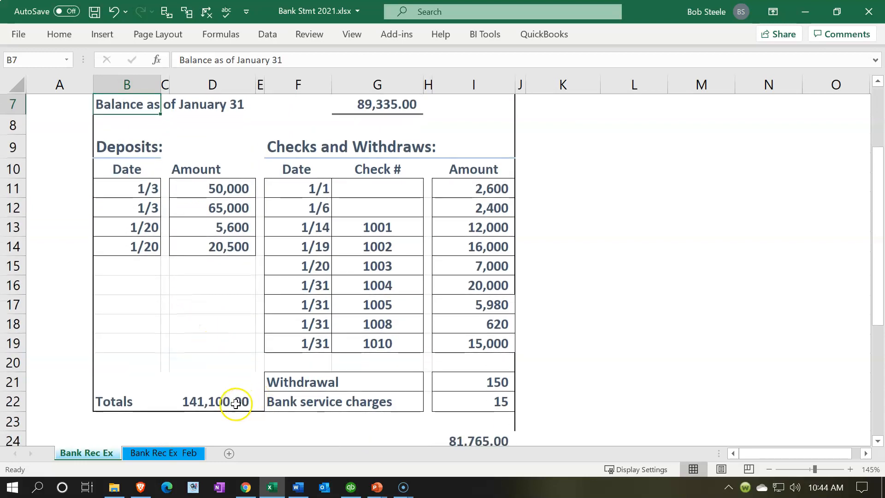
pyautogui.doubleClick(235, 403)
pyautogui.press('Return')
pyautogui.scroll(-1, 284, 386)
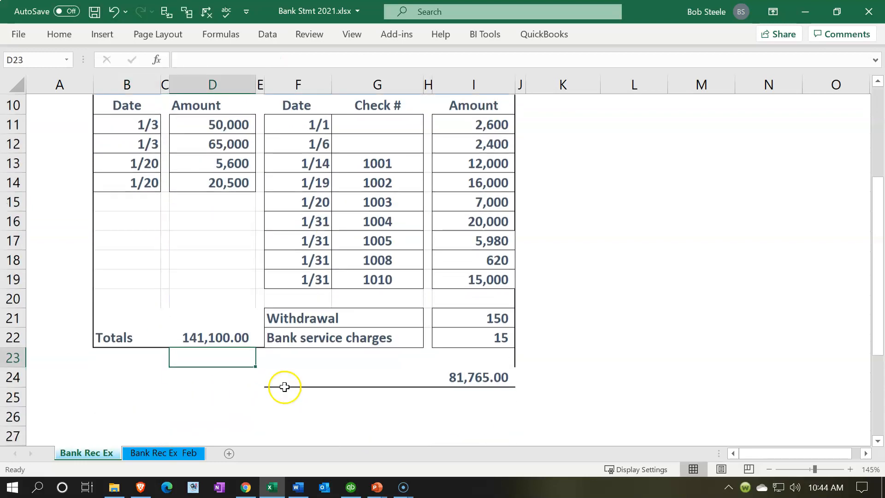
pyautogui.doubleClick(462, 375)
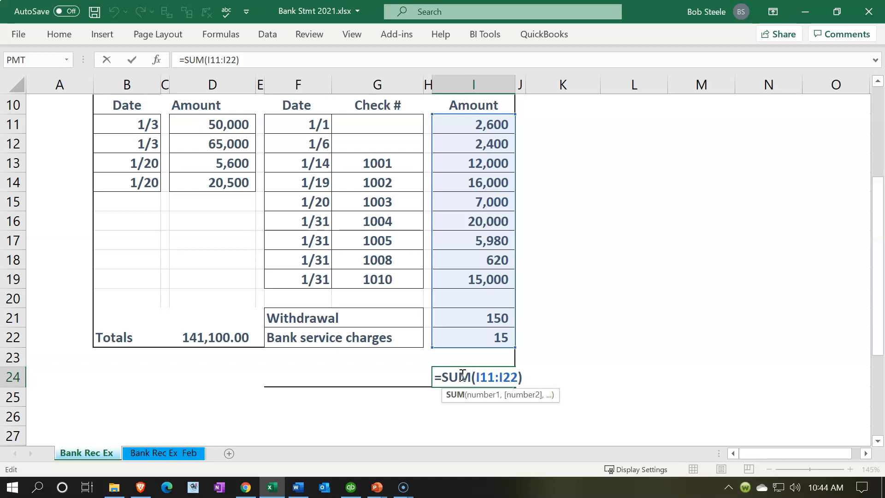
pyautogui.press('Return')
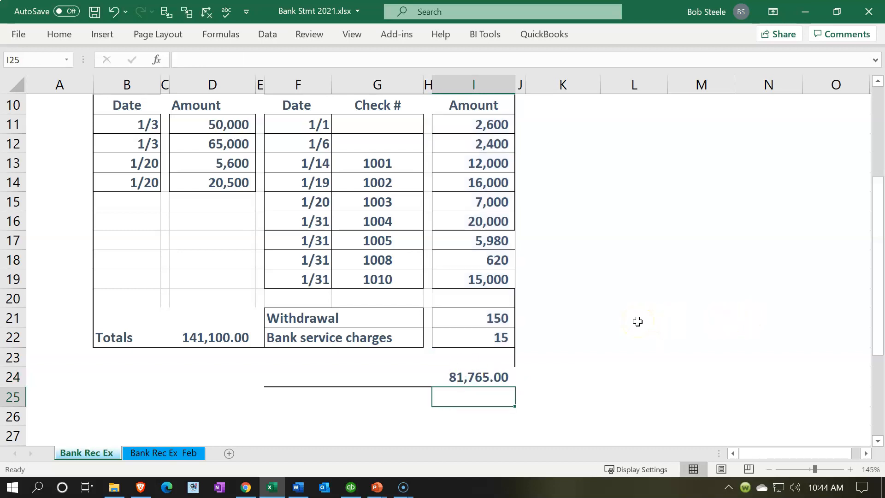
pyautogui.scroll(3, 638, 322)
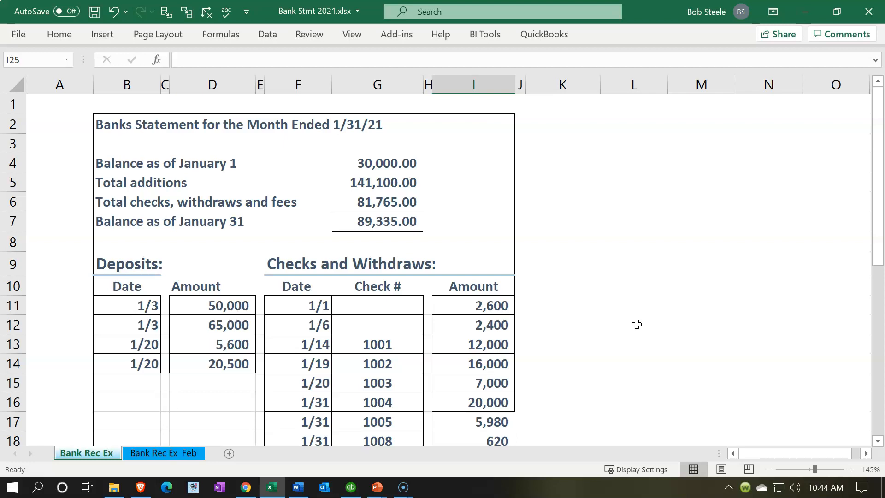
# Switch to QuickBooks and drill into the Checking balance to examine the amounts of checks 1001 and 1002
pyautogui.click(351, 489)
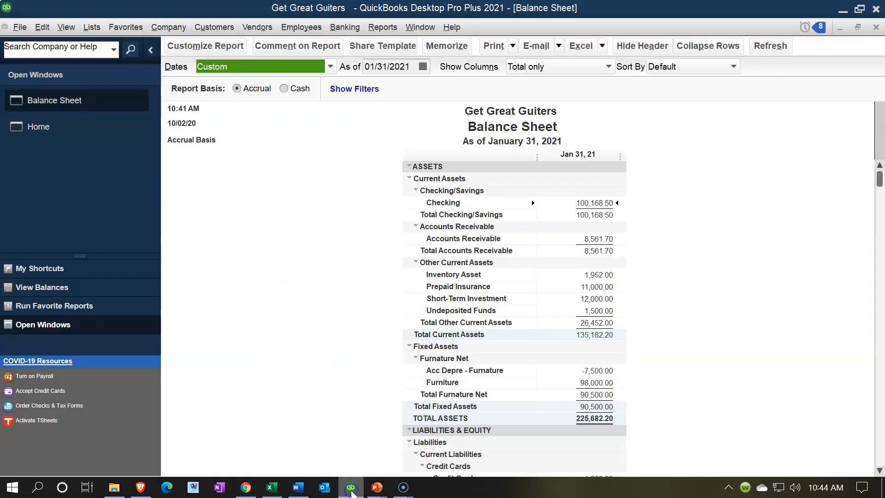
pyautogui.doubleClick(593, 202)
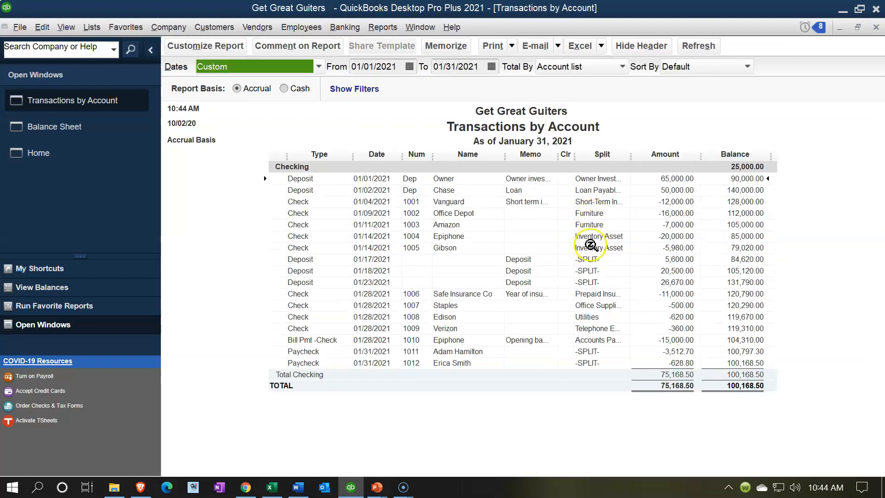
pyautogui.click(672, 213)
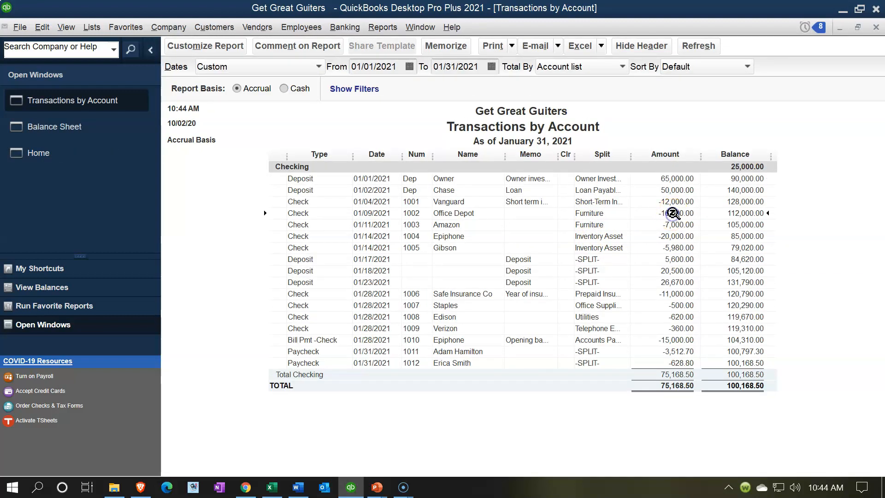
pyautogui.click(673, 202)
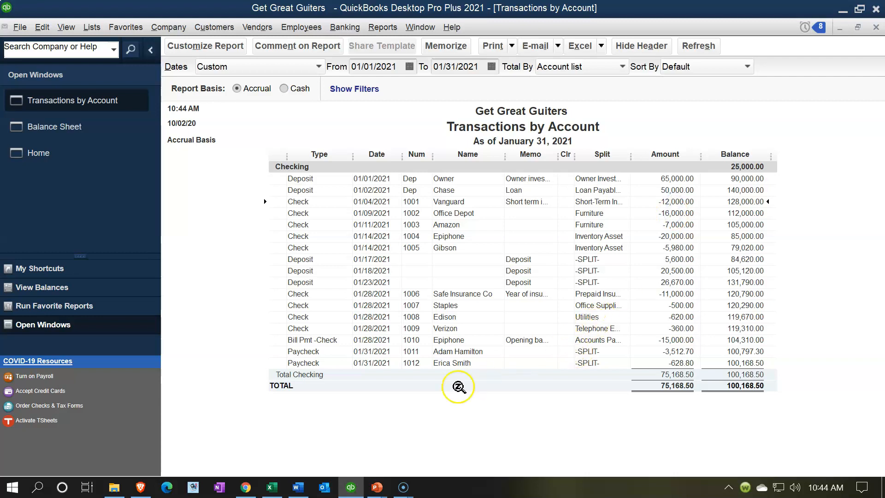
# Look up the amounts of checks 1001 and 1002 on the bank statement in Excel, then return to QuickBooks
pyautogui.click(273, 488)
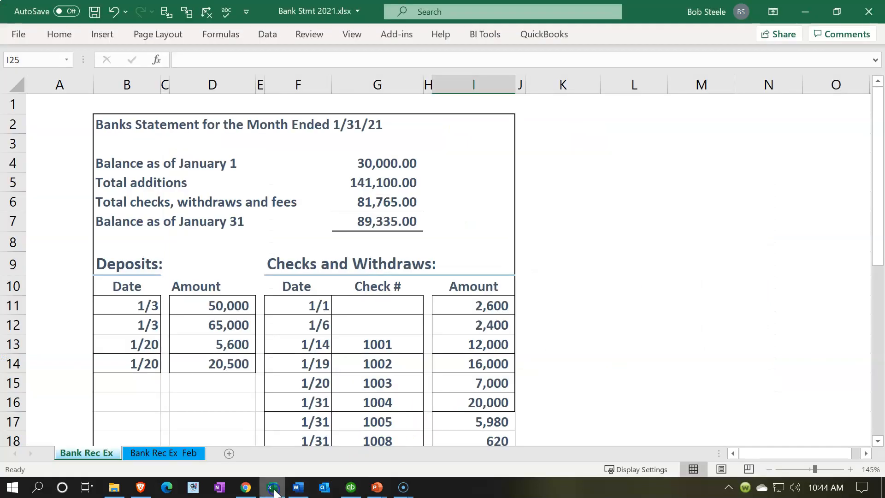
pyautogui.click(492, 348)
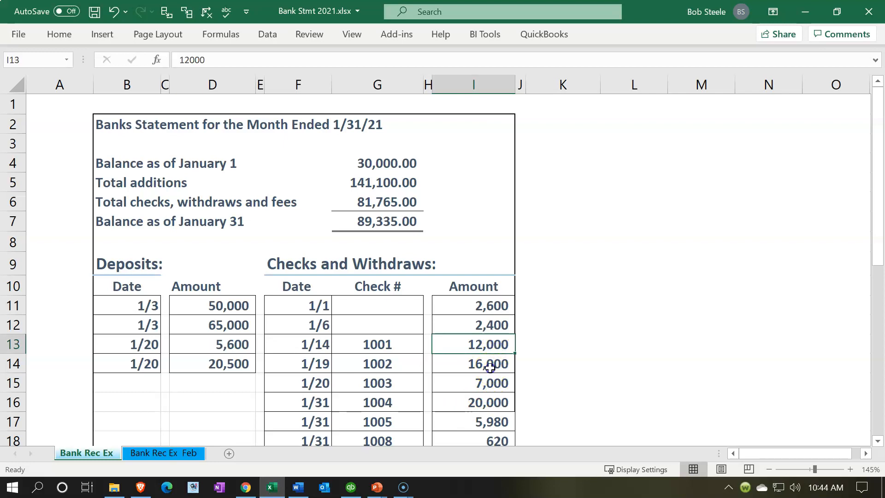
pyautogui.click(806, 11)
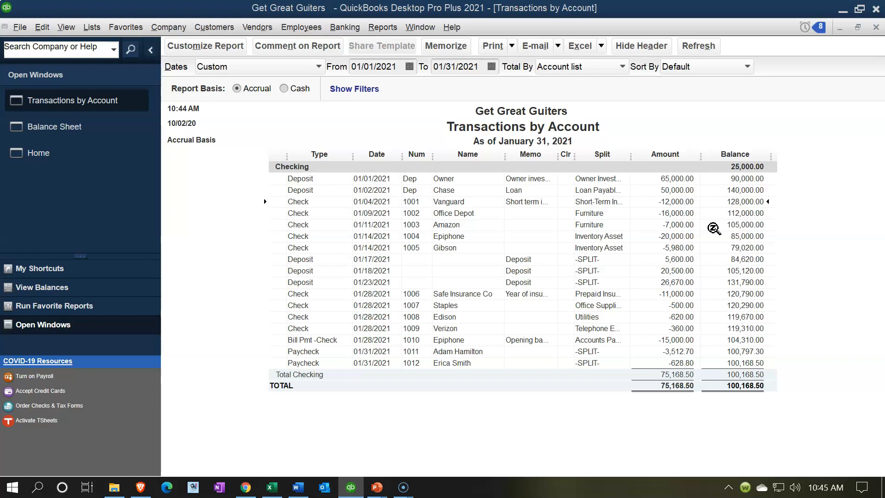
# Close the Transactions by Account report and begin a bank reconciliation with the Checking account selected
pyautogui.click(875, 28)
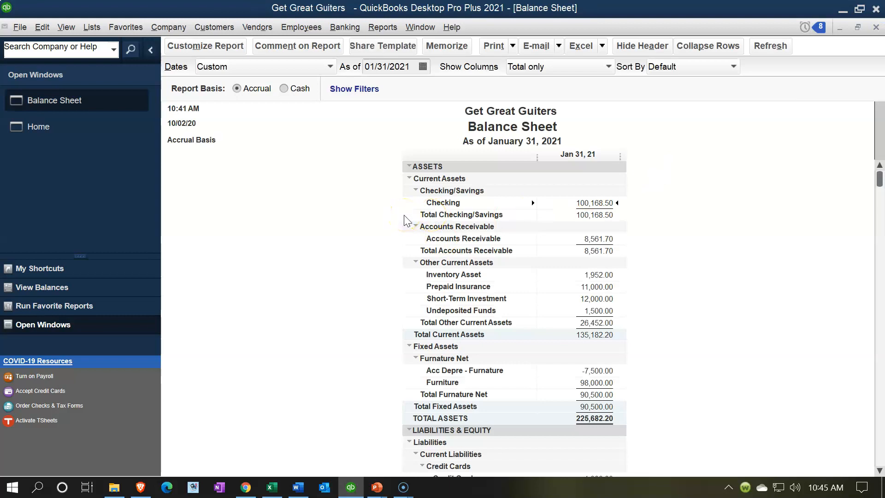
pyautogui.click(348, 30)
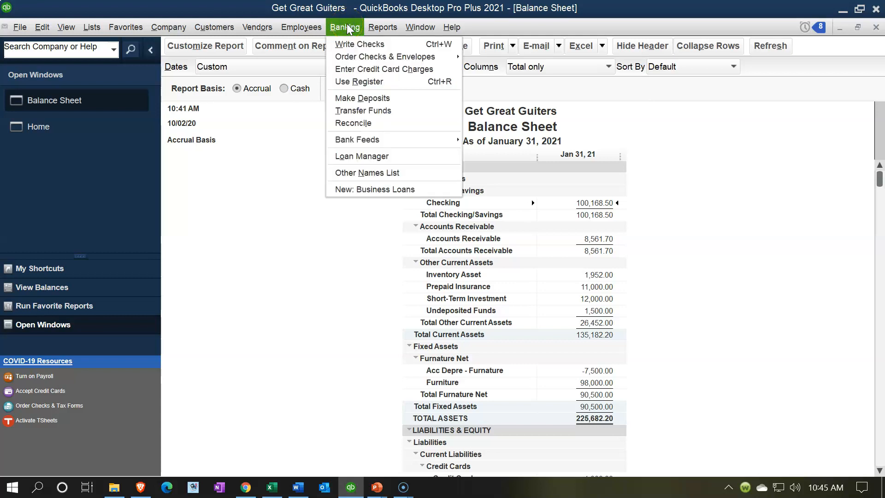
pyautogui.click(366, 123)
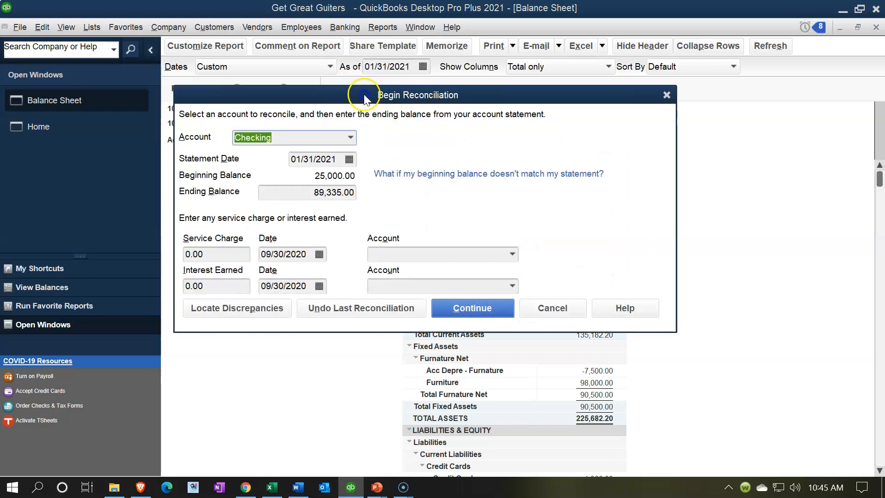
pyautogui.click(370, 139)
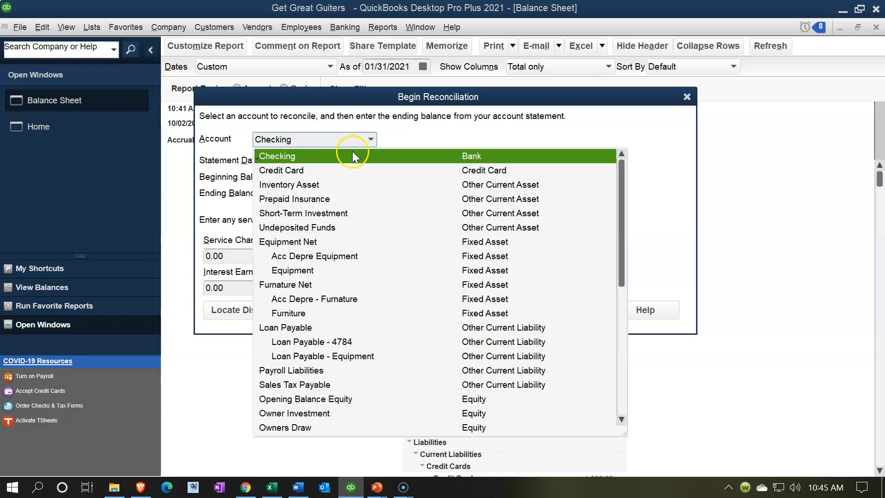
pyautogui.click(372, 140)
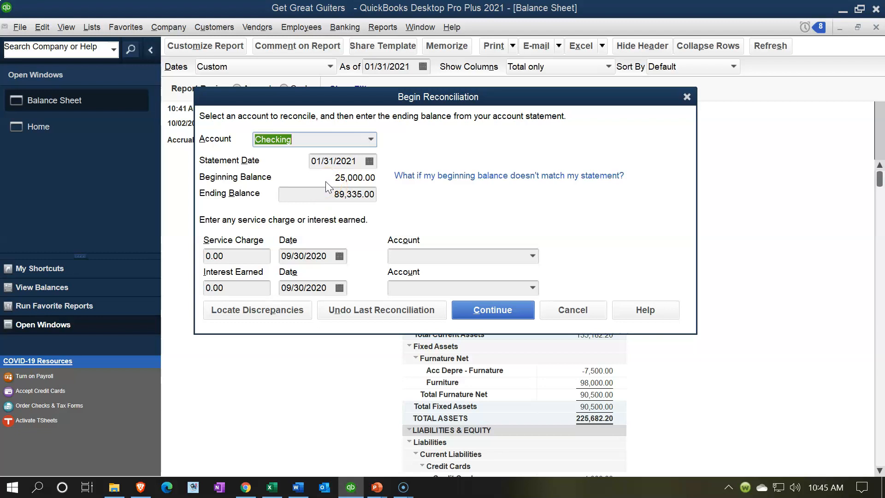
# Compare the bank statement balances in Excel with the beginning and ending balances of the Checking reconciliation in QuickBooks
pyautogui.click(271, 487)
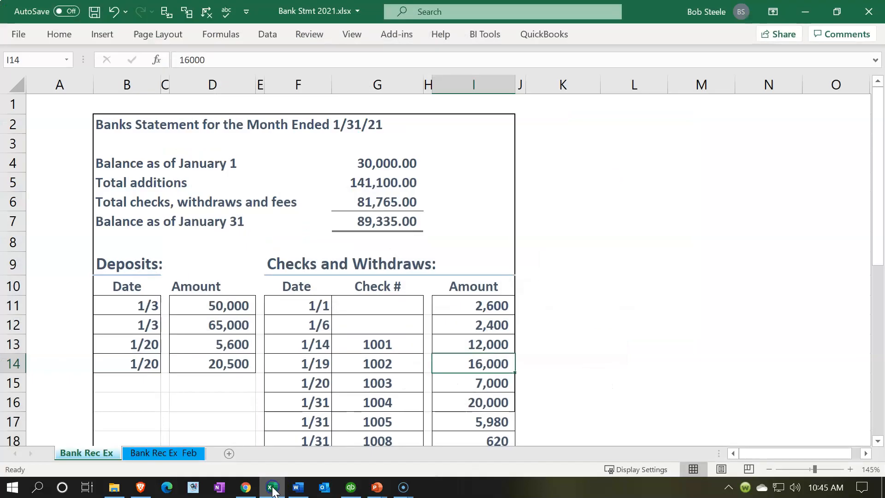
pyautogui.click(377, 202)
pyautogui.click(382, 163)
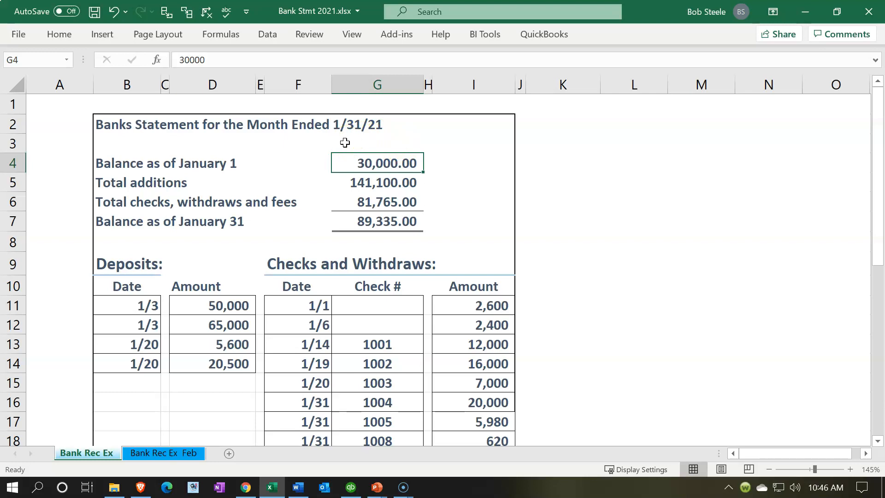
pyautogui.click(351, 487)
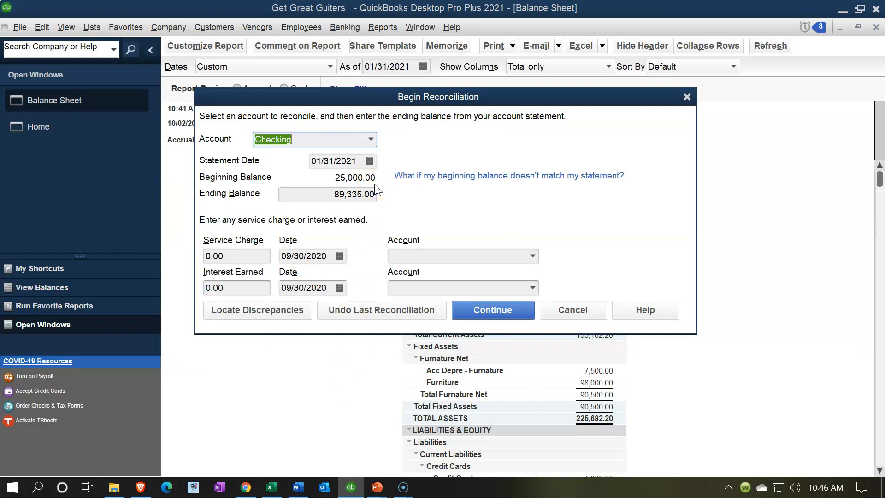
pyautogui.click(272, 487)
pyautogui.click(348, 192)
# Check the January 31 balance on the bank statement in Excel, then return to the Begin Reconciliation settings in QuickBooks
pyautogui.click(271, 487)
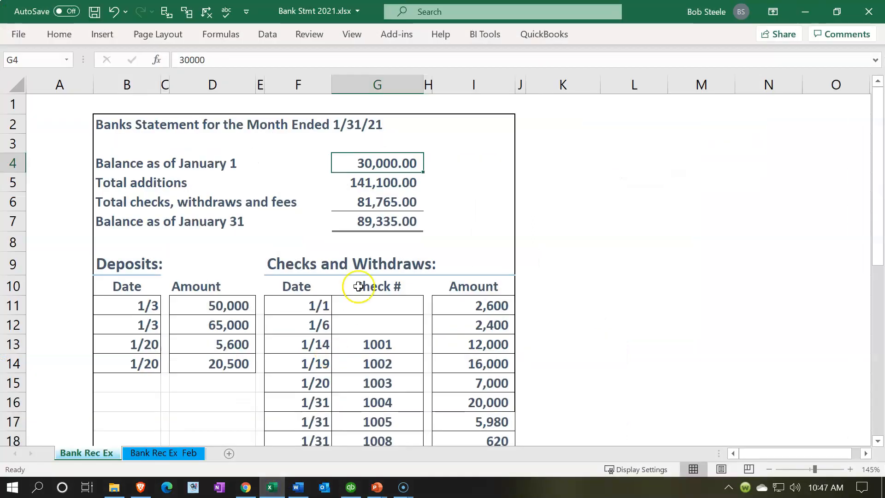
pyautogui.click(373, 221)
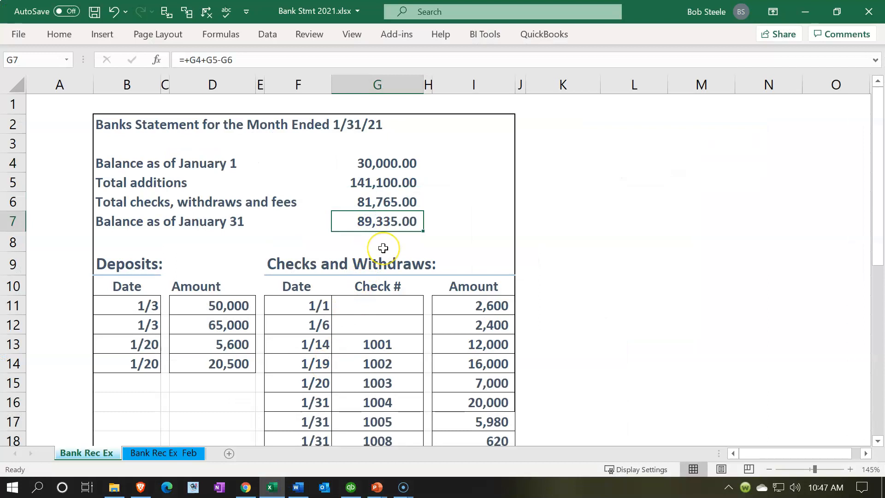
pyautogui.click(805, 11)
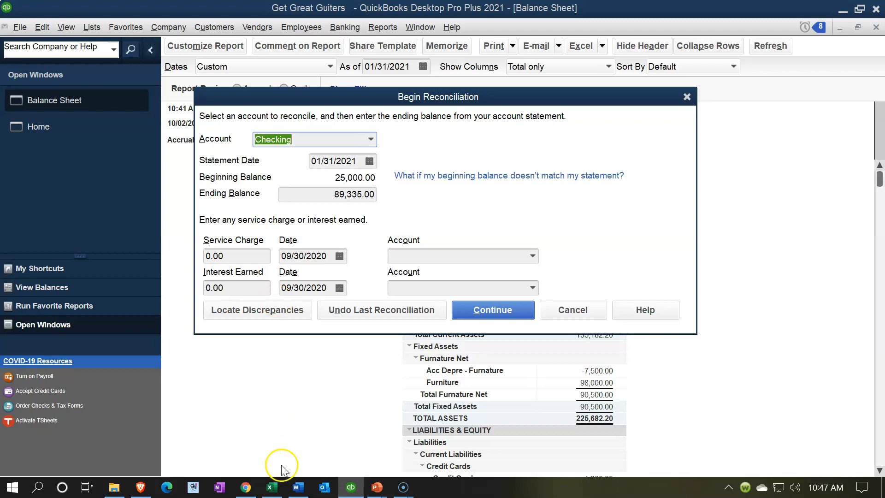
# Check the bank service charges on the Excel statement, then return to QuickBooks and continue to the Checking reconciliation's transaction list
pyautogui.click(274, 491)
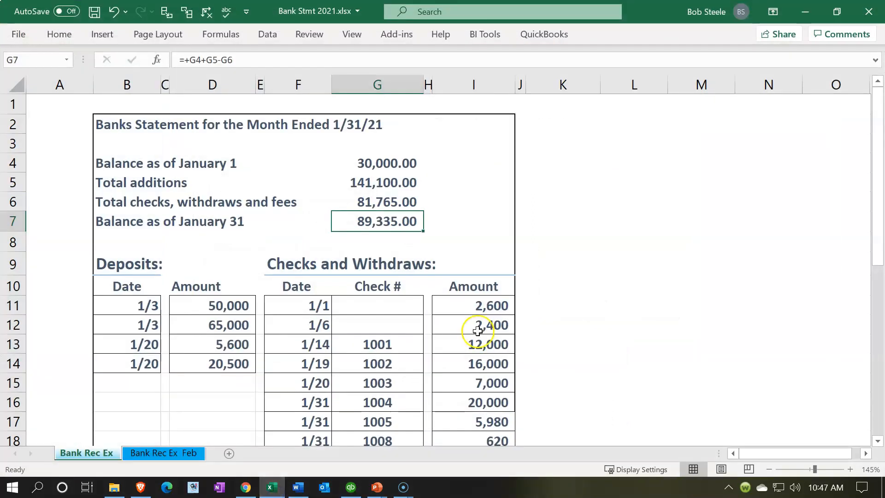
pyautogui.scroll(-4, 472, 334)
pyautogui.click(479, 285)
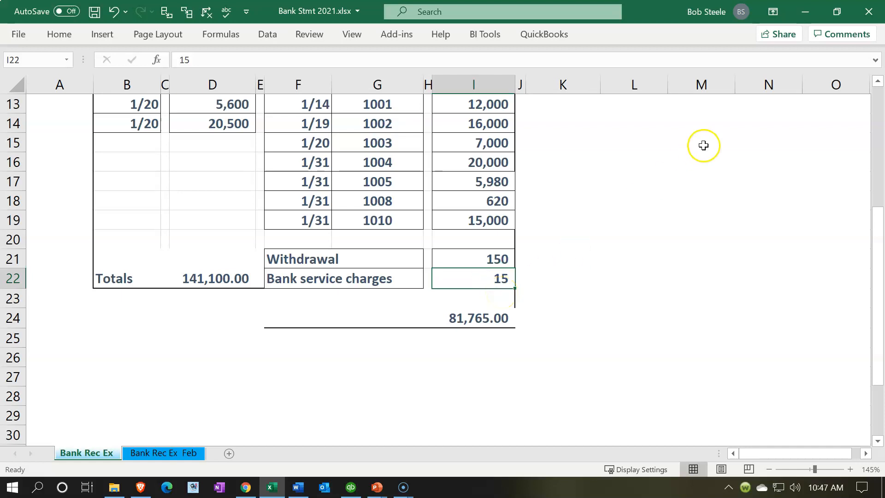
pyautogui.click(806, 15)
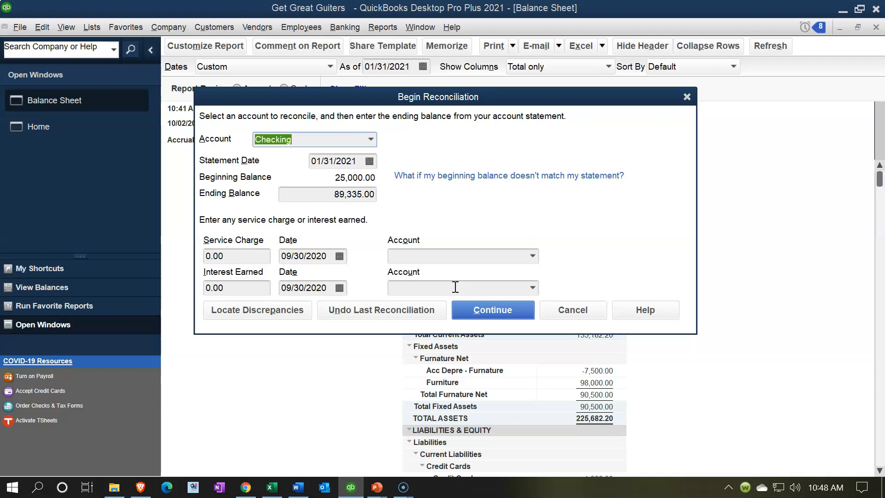
pyautogui.click(465, 308)
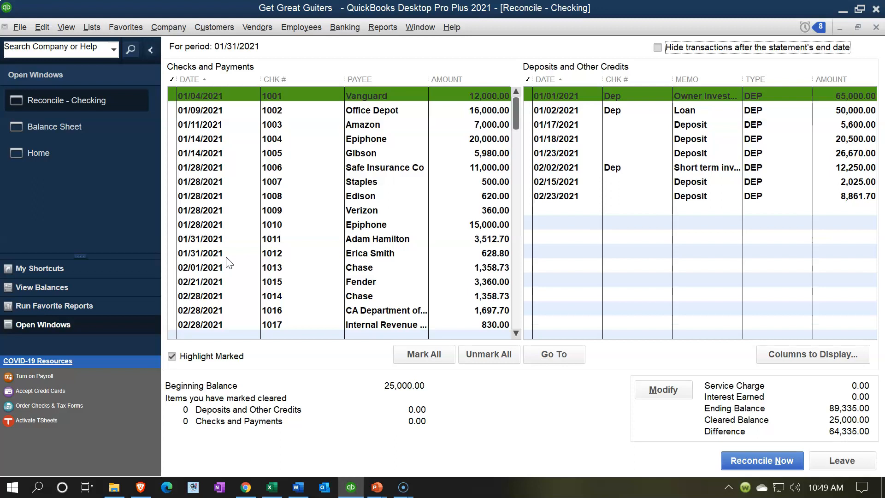
# Switch to Excel and review the statement's checks, withdrawal and bank service charges, then return to the QuickBooks reconciliation
pyautogui.click(272, 487)
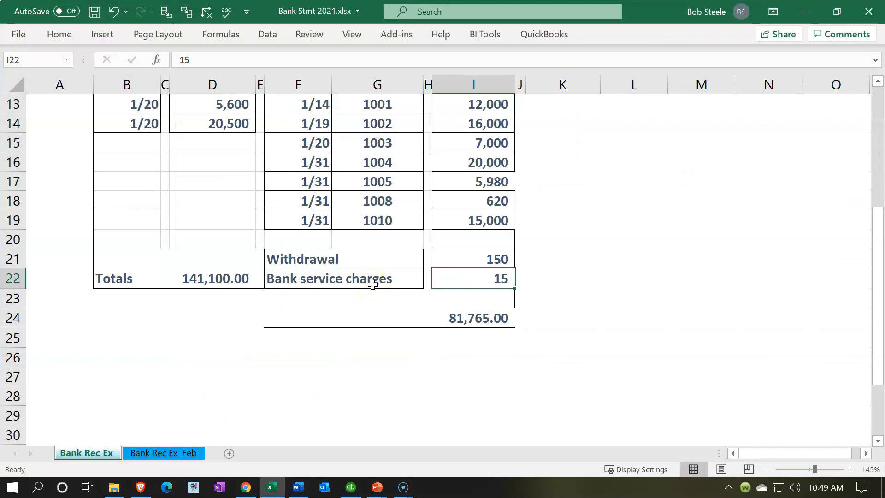
pyautogui.scroll(3, 372, 283)
pyautogui.scroll(1, 372, 284)
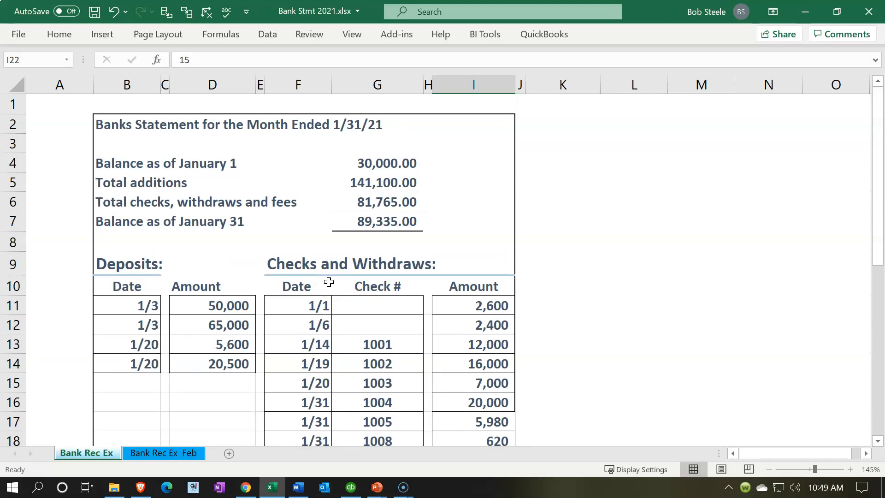
pyautogui.scroll(-2, 371, 287)
pyautogui.click(482, 389)
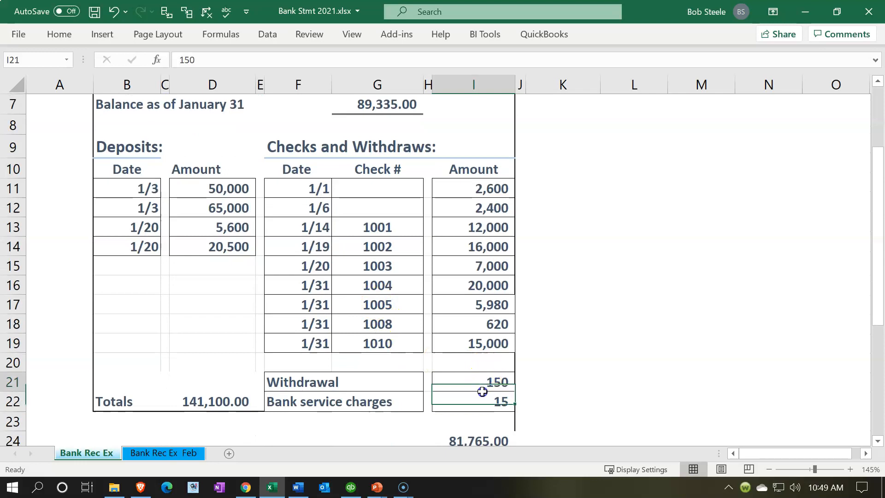
pyautogui.moveTo(482, 391); pyautogui.dragTo(481, 392)
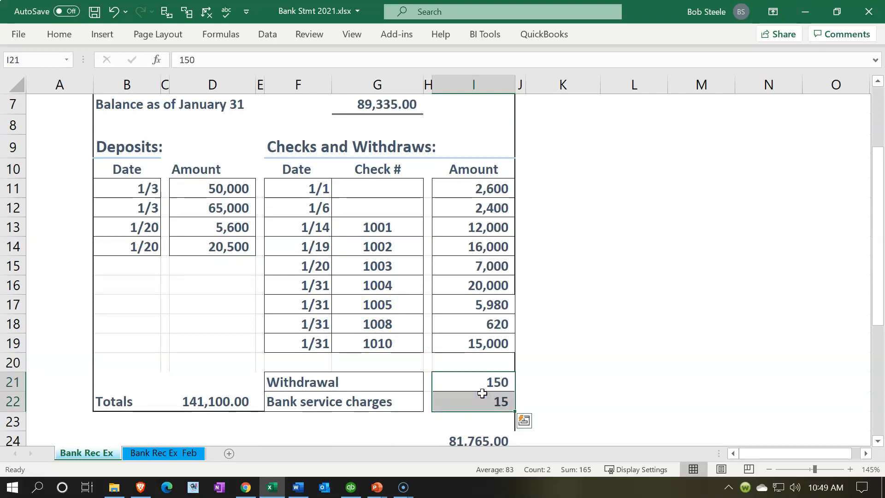
pyautogui.click(471, 343)
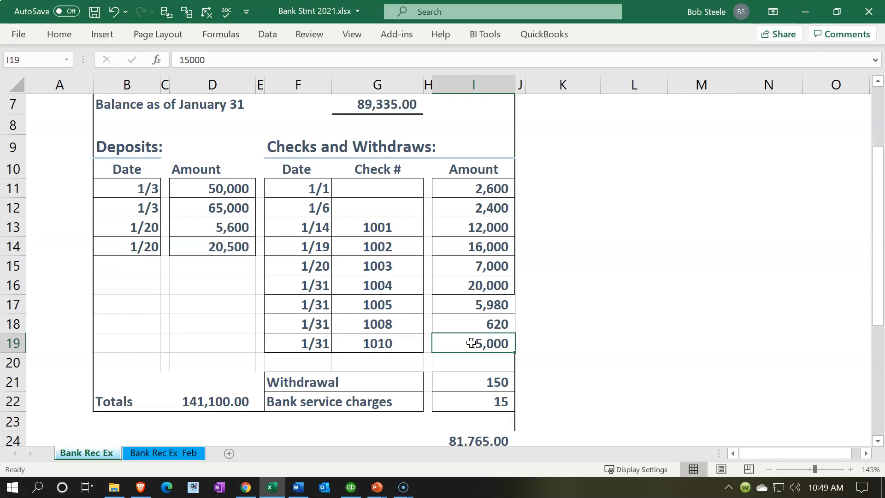
pyautogui.click(804, 8)
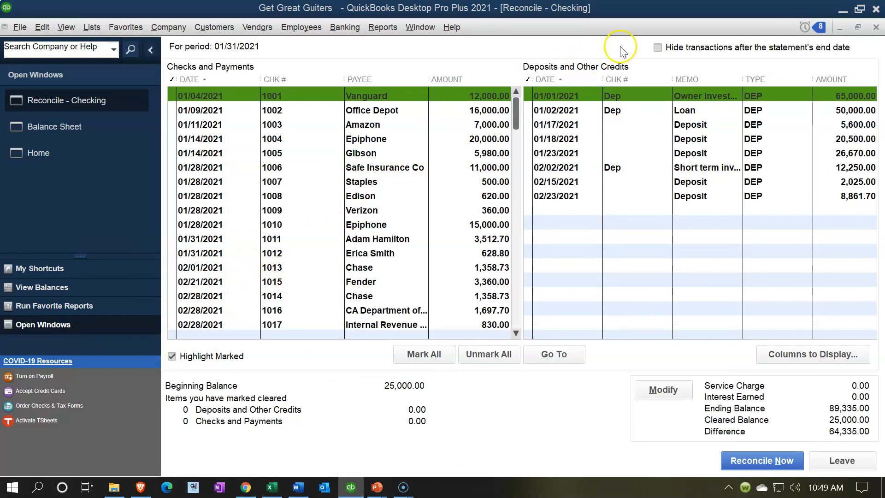
# Hide transactions after the statement's end date, and mark all remaining transactions as cleared before unmarking them all
pyautogui.click(658, 48)
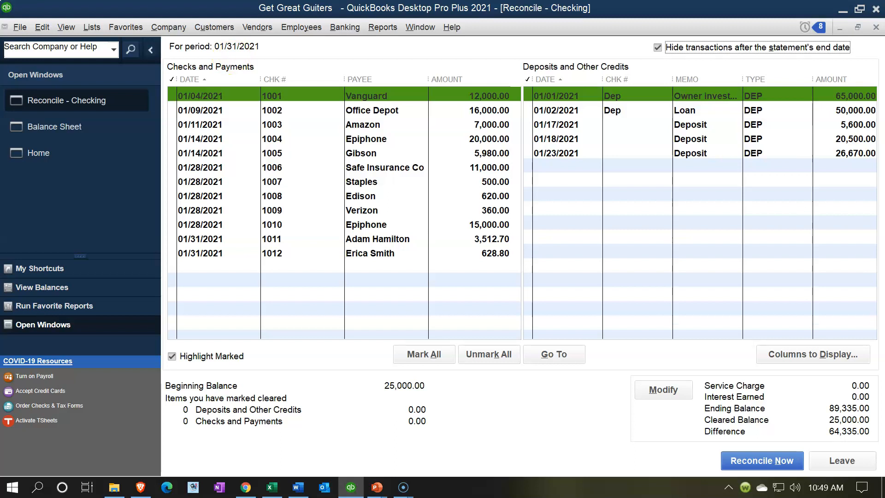
pyautogui.click(411, 362)
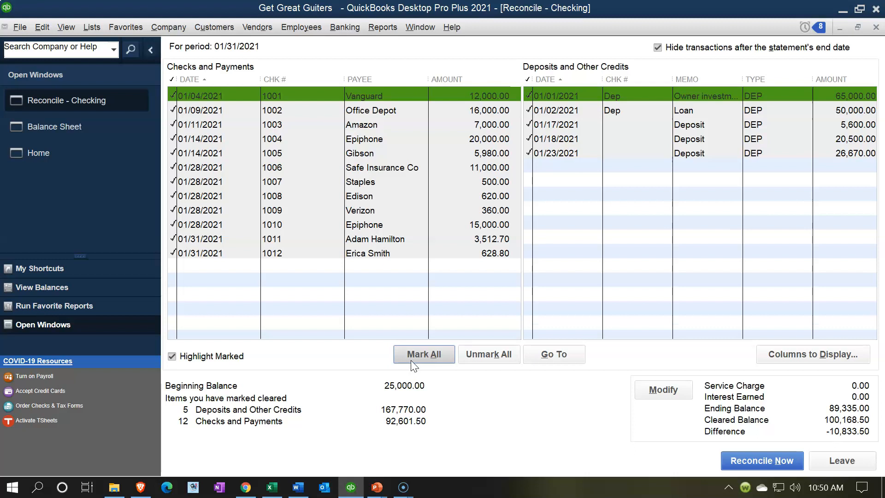
pyautogui.click(495, 363)
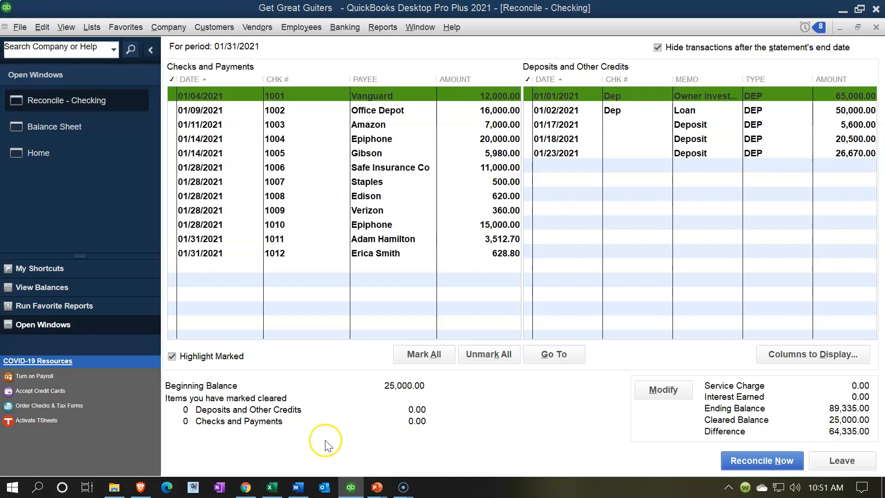
# Compare the January 1 and January 31 balances on the Excel bank statement with the balances in the QuickBooks reconciliation
pyautogui.click(275, 488)
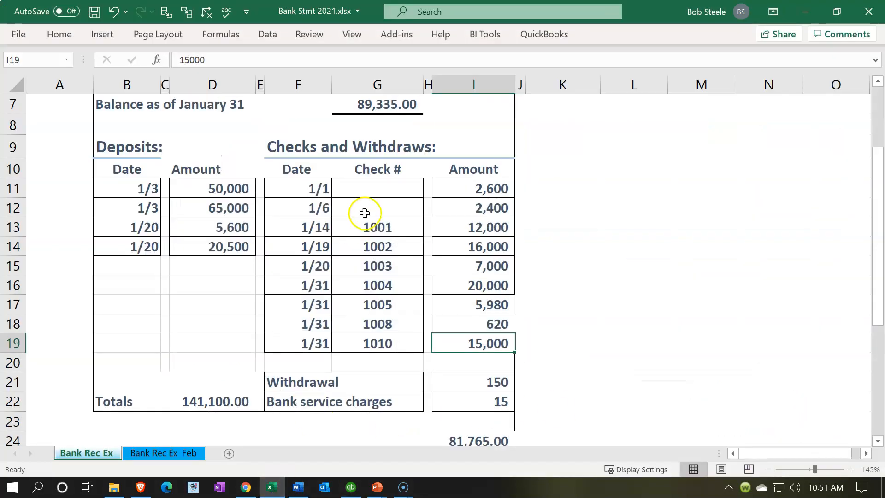
pyautogui.click(375, 109)
pyautogui.click(281, 480)
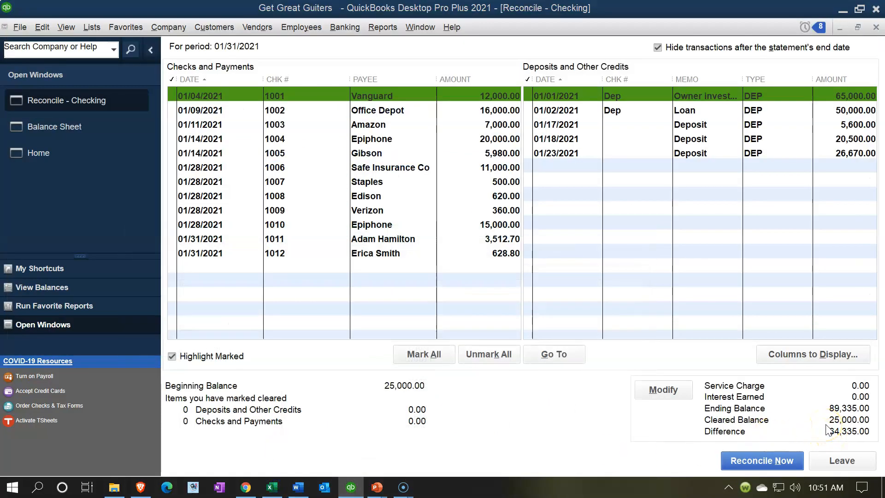
pyautogui.click(272, 487)
pyautogui.scroll(1, 331, 311)
pyautogui.click(368, 164)
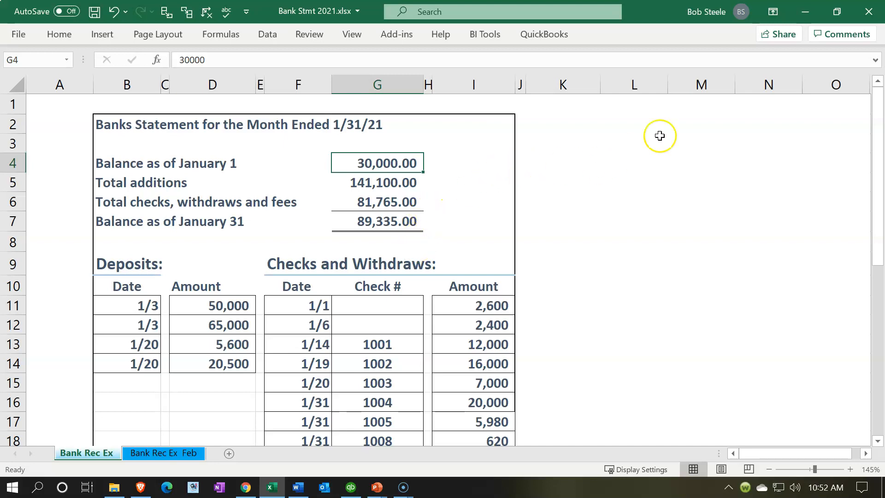
pyautogui.click(807, 17)
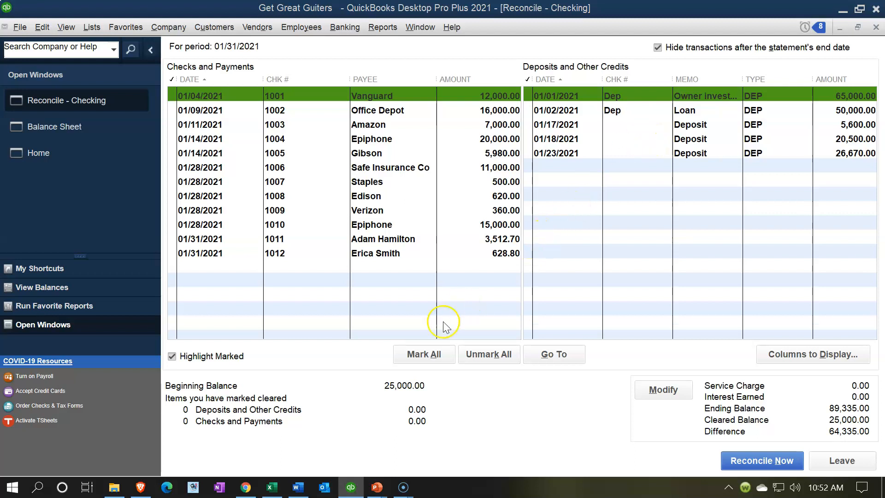
# Examine the dates and amounts of the deposits and check 1001 on the Excel bank statement, then switch back to QuickBooks
pyautogui.click(272, 487)
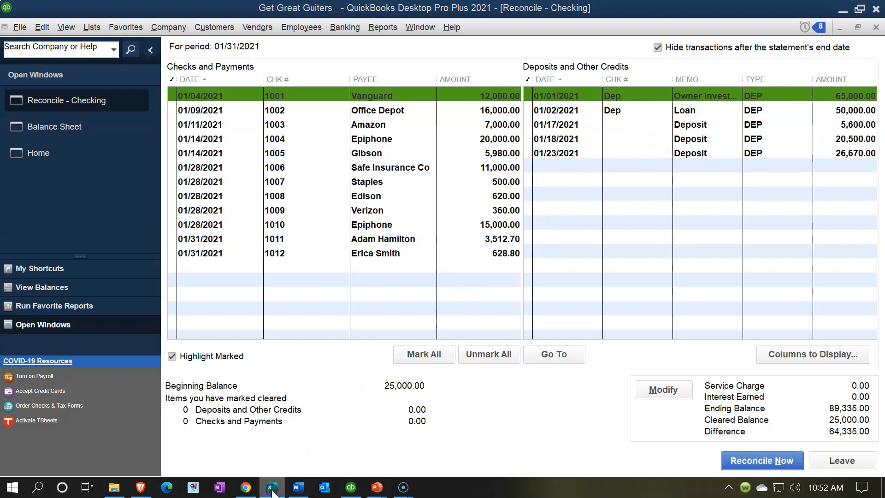
pyautogui.click(214, 306)
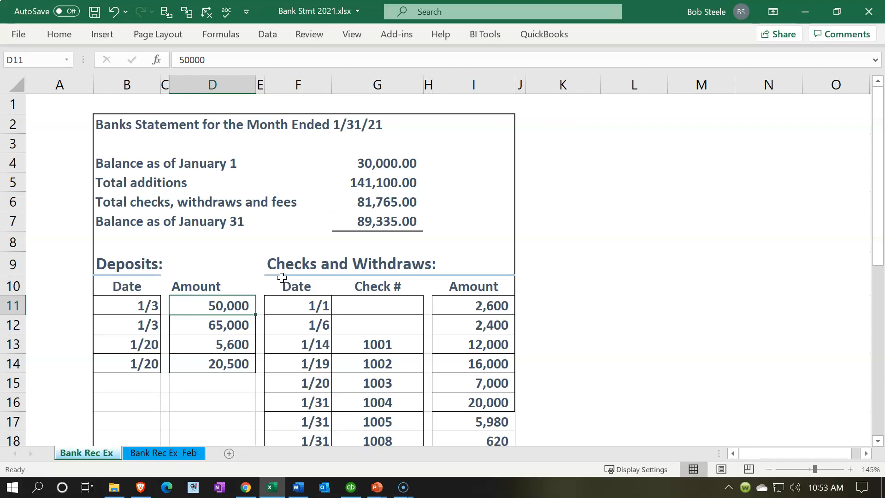
pyautogui.click(353, 336)
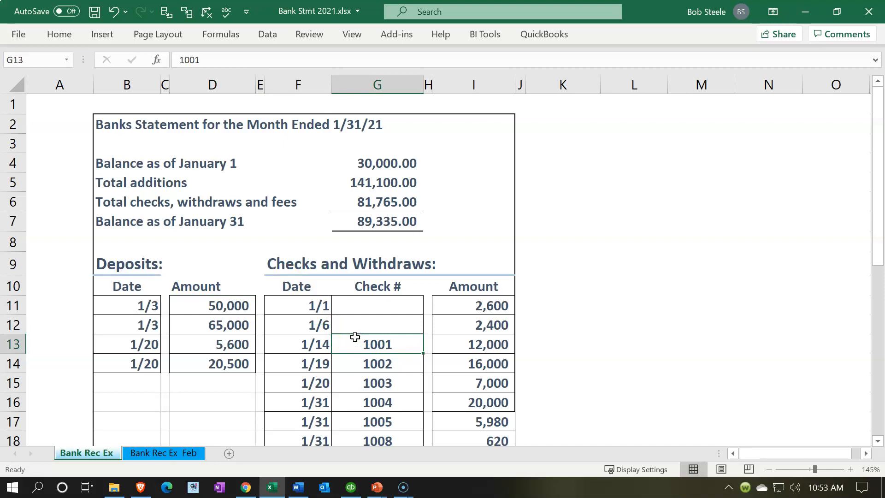
pyautogui.click(151, 306)
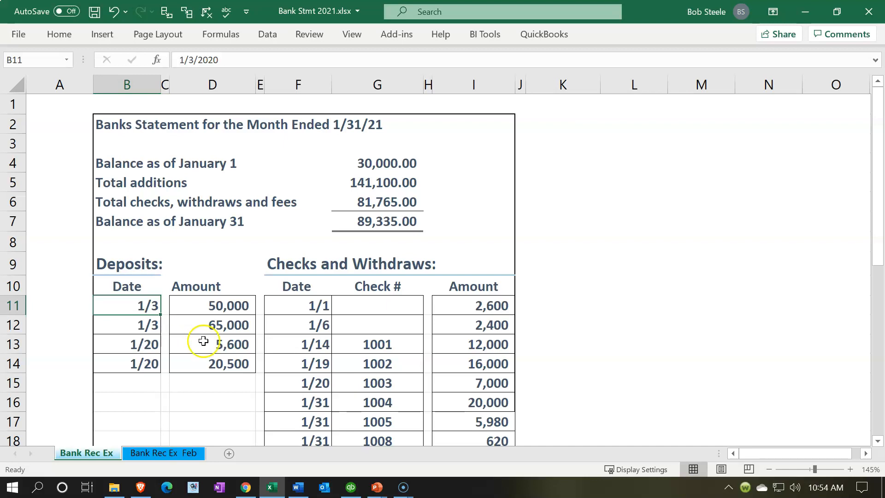
pyautogui.click(193, 304)
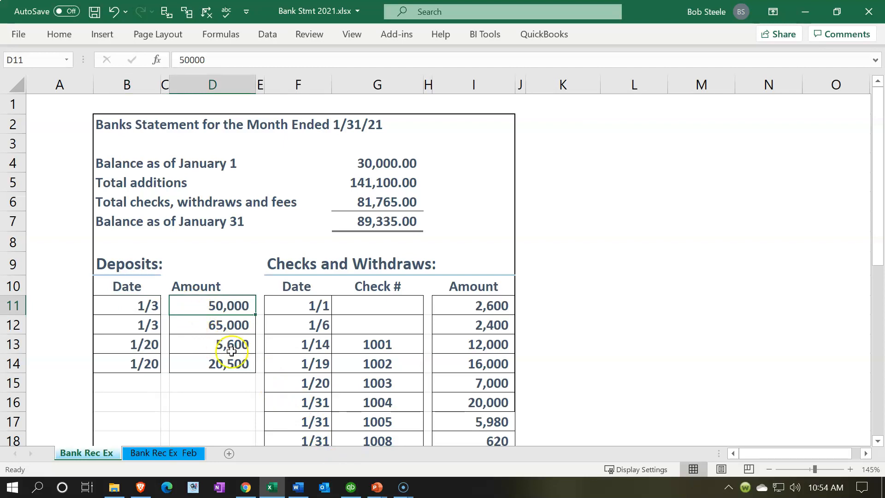
pyautogui.click(347, 489)
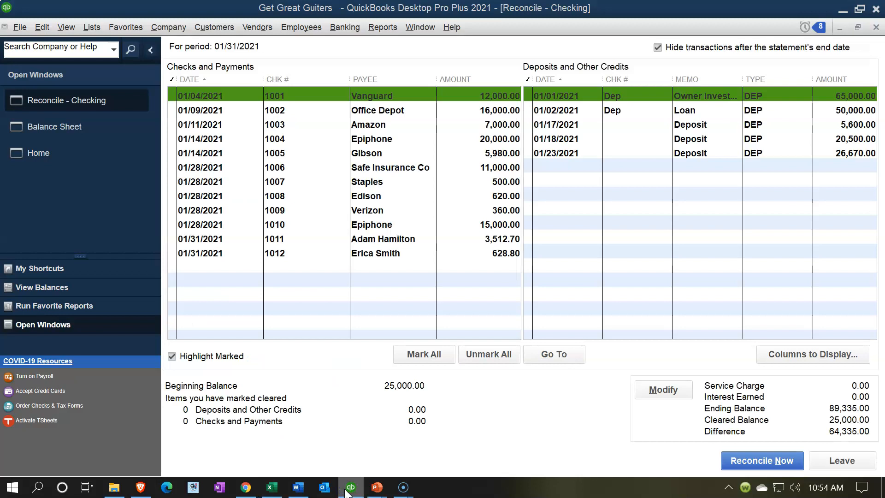
# Match the statement's first 50,000 deposit to QuickBooks and mark the 01/02/2021 Loan deposit as cleared
pyautogui.click(348, 491)
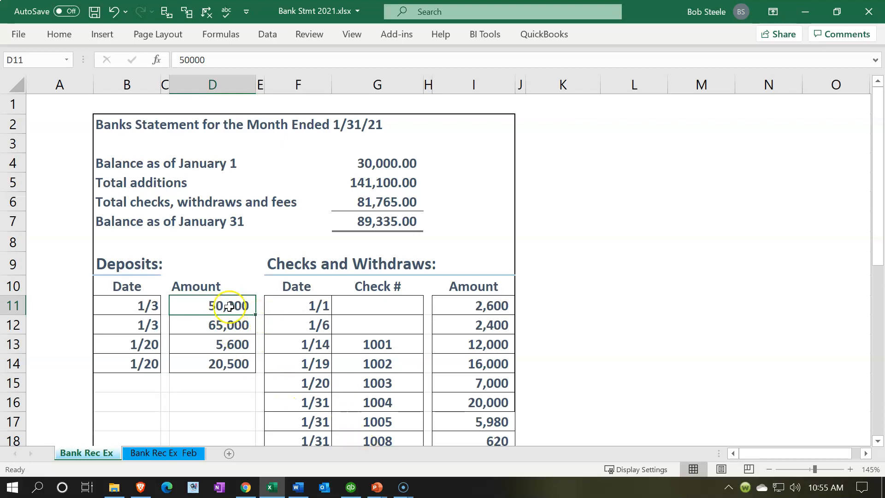
pyautogui.click(351, 485)
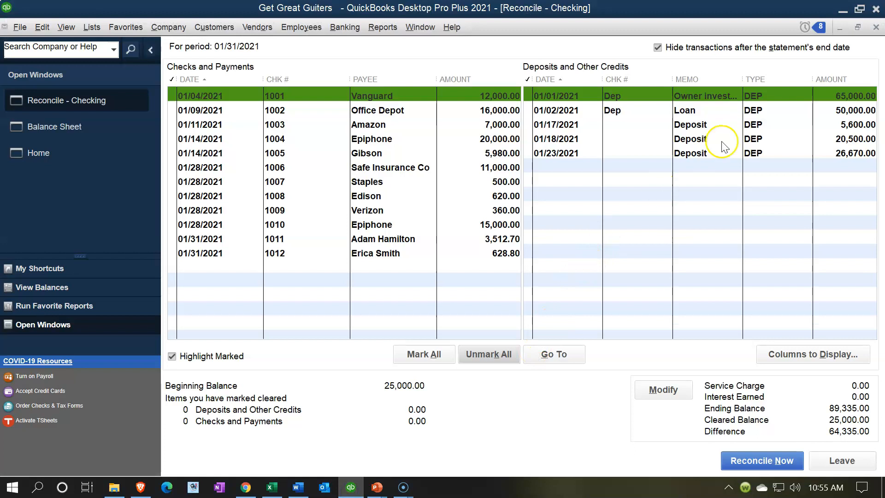
pyautogui.click(827, 109)
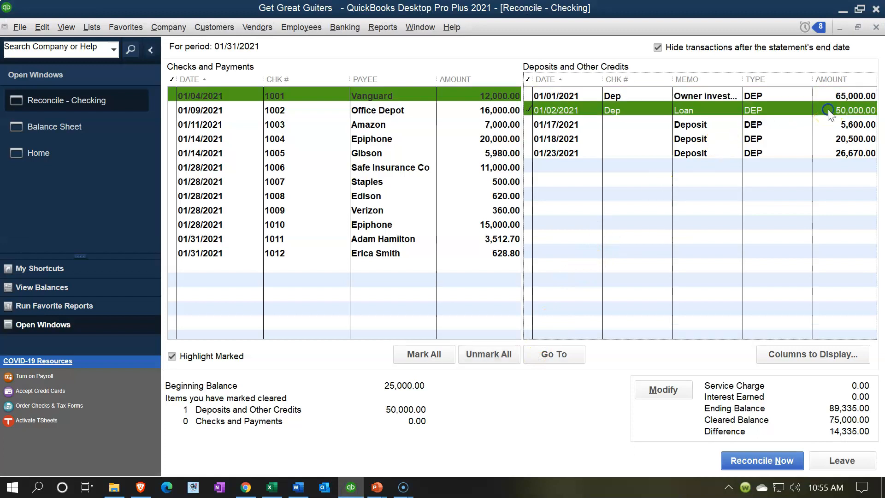
# Switch to Excel and fill the 50,000 deposit amount in cell D11 with light green
pyautogui.click(350, 487)
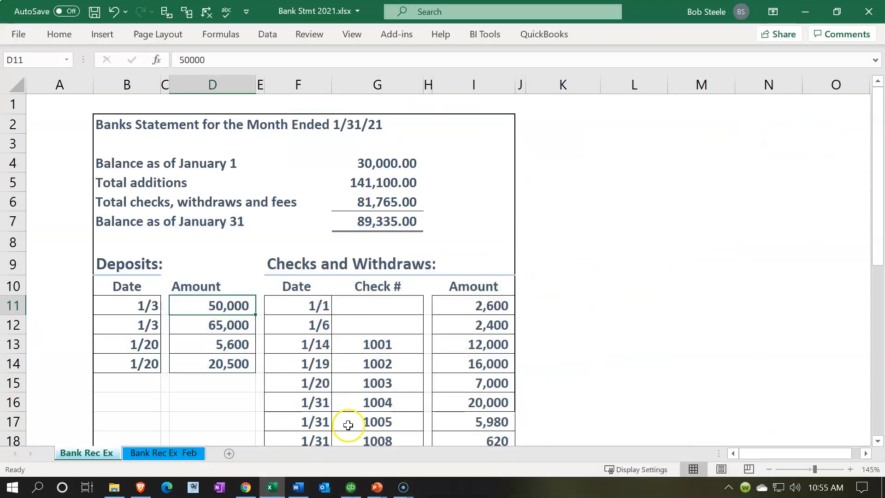
pyautogui.rightClick(229, 305)
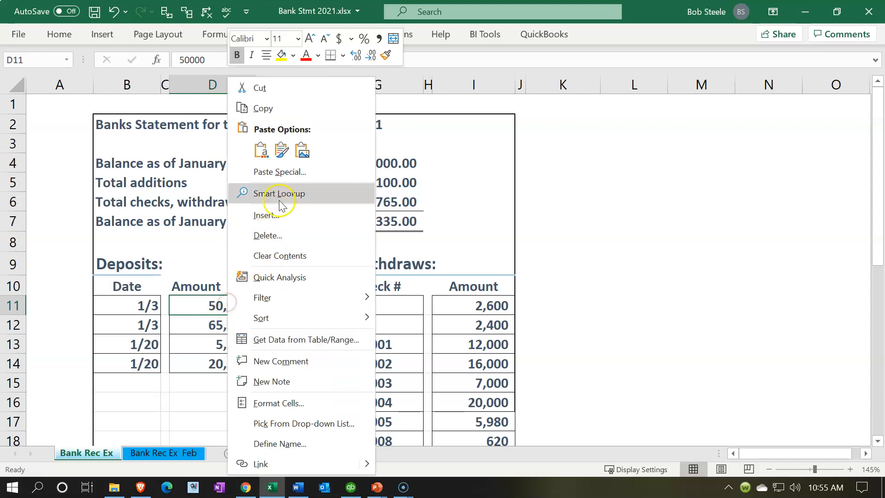
pyautogui.click(293, 56)
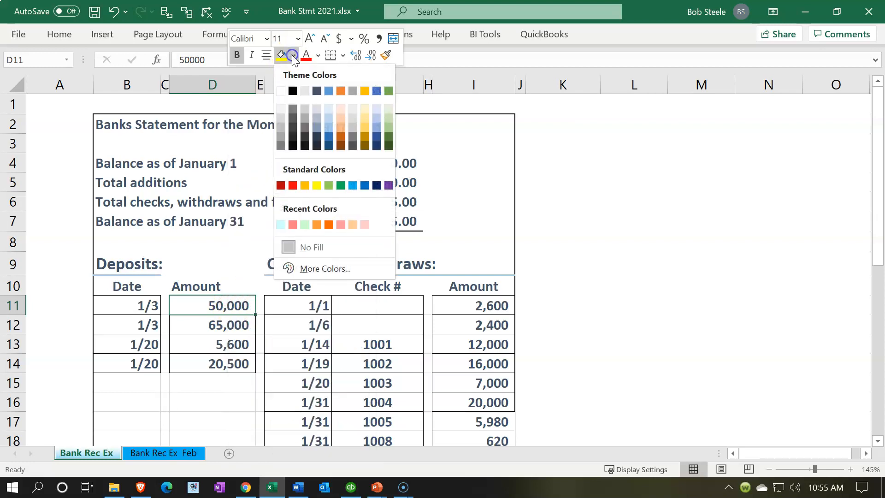
pyautogui.click(328, 185)
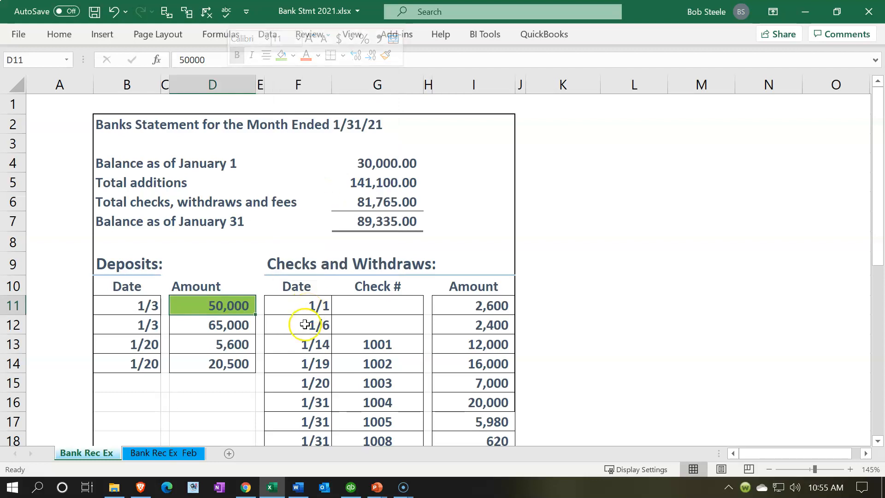
# Match the statement's 65,000 deposit in D12 to QuickBooks and mark the 01/01/2021 owner investment deposit as cleared
pyautogui.click(237, 327)
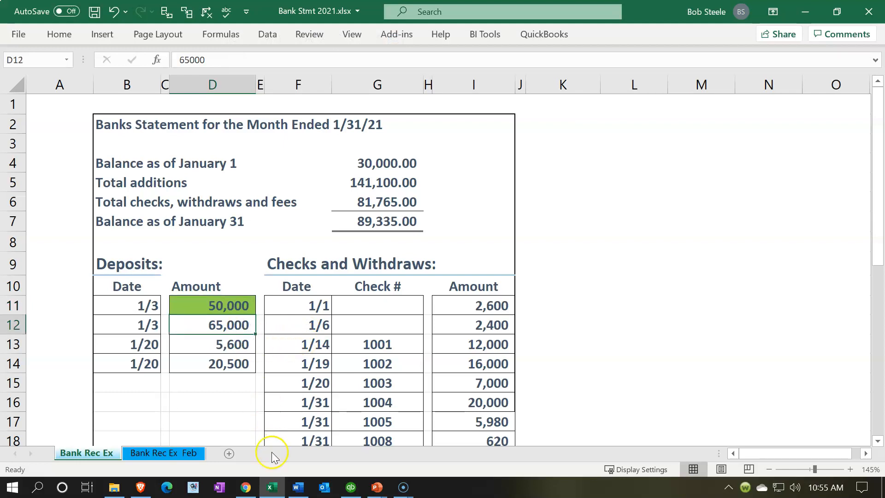
pyautogui.click(272, 487)
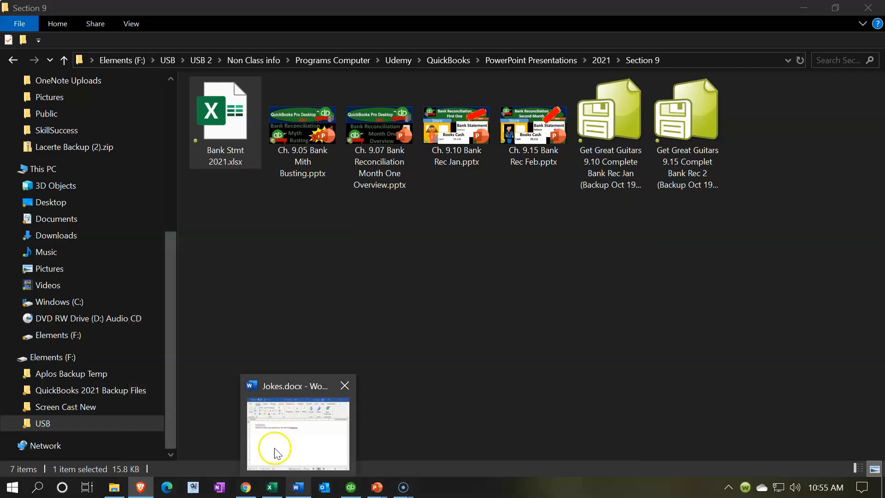
pyautogui.click(273, 487)
pyautogui.click(350, 488)
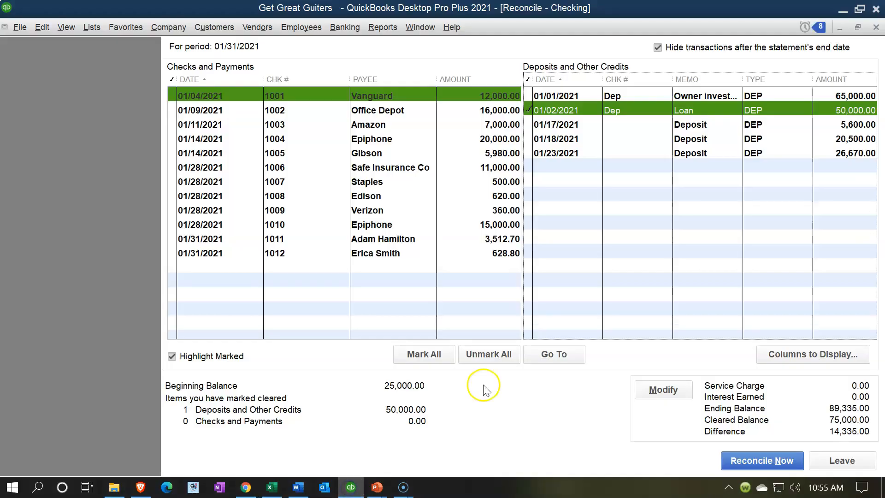
pyautogui.click(837, 101)
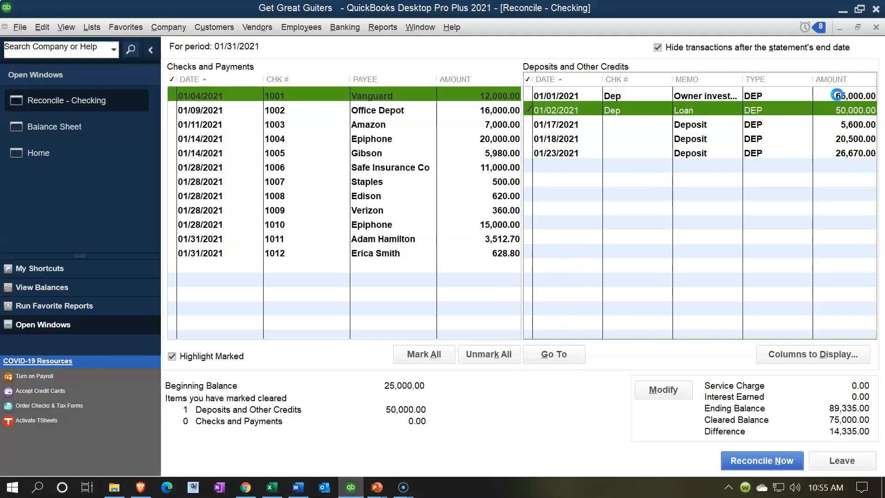
# Switch to Excel and fill the 65,000 deposit amount in cell D12 with light green
pyautogui.click(273, 493)
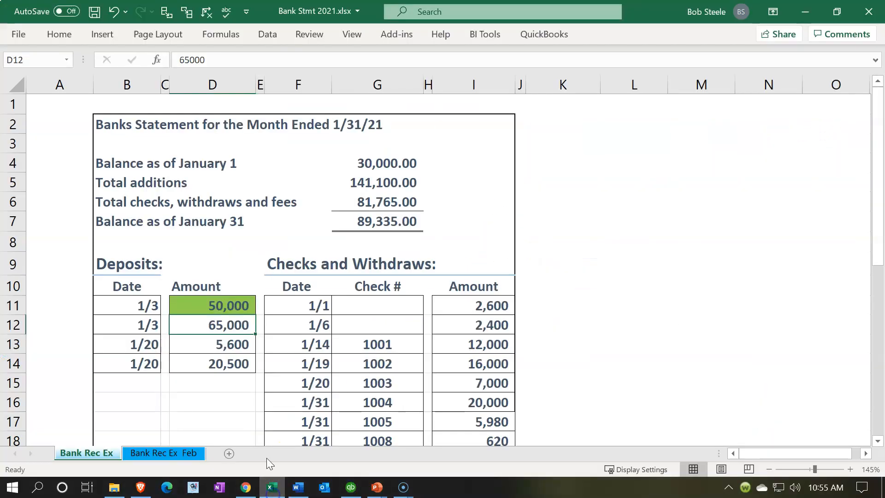
pyautogui.rightClick(236, 326)
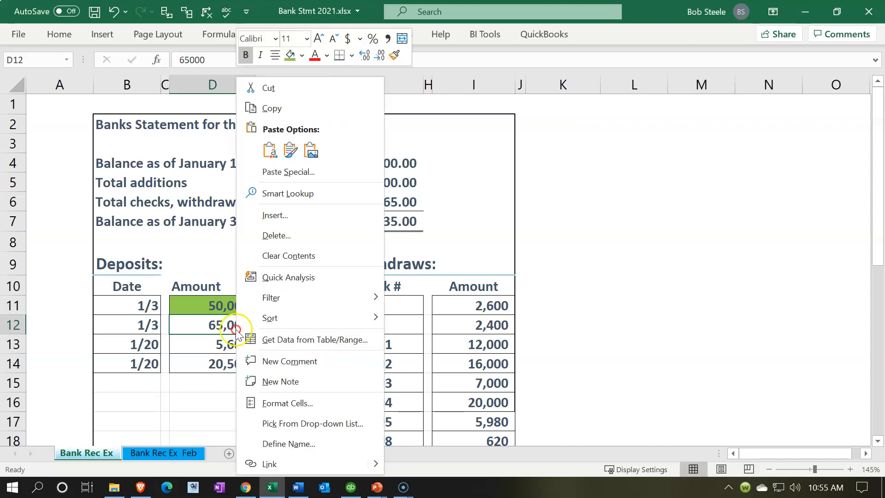
pyautogui.click(290, 55)
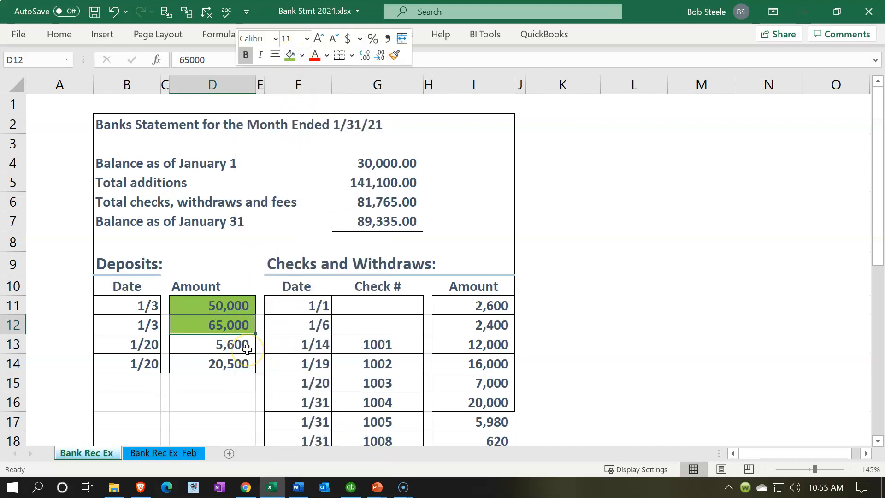
# Switch to QuickBooks and mark the 01/17/2021 deposit of 5,600 and the 01/18/2021 deposit of 20,500 as cleared
pyautogui.click(273, 488)
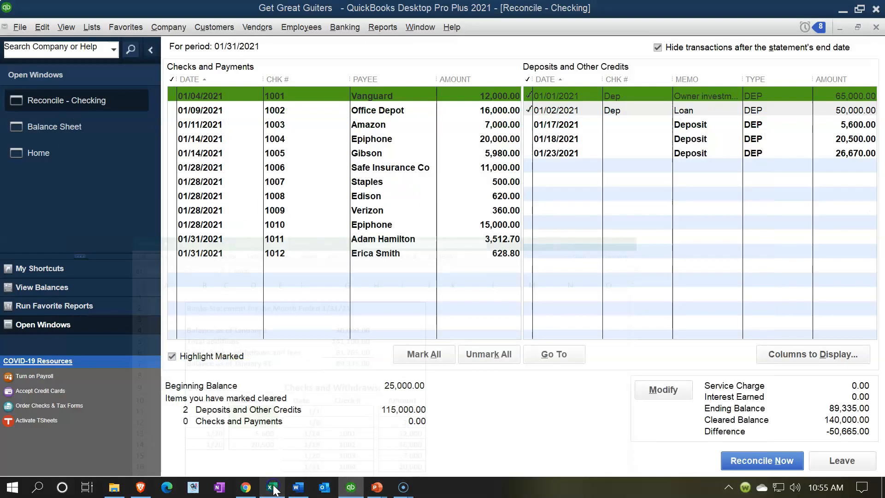
pyautogui.click(828, 124)
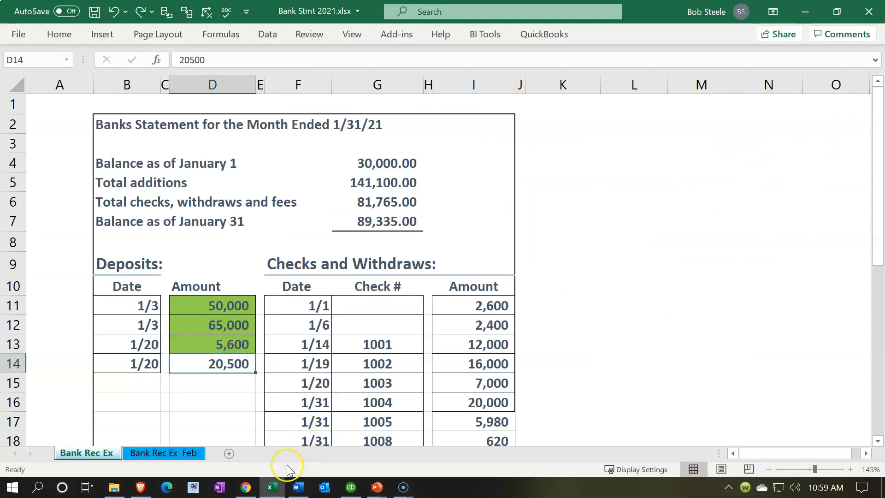
pyautogui.click(279, 489)
pyautogui.click(279, 489)
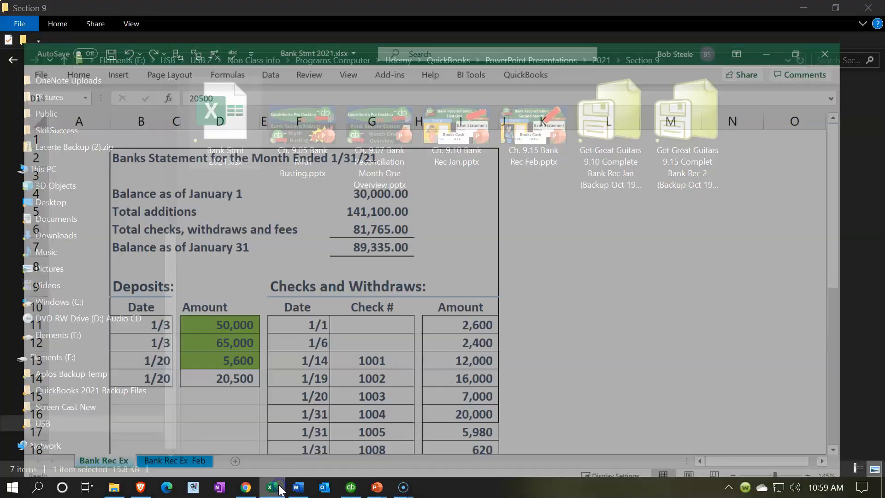
pyautogui.click(348, 490)
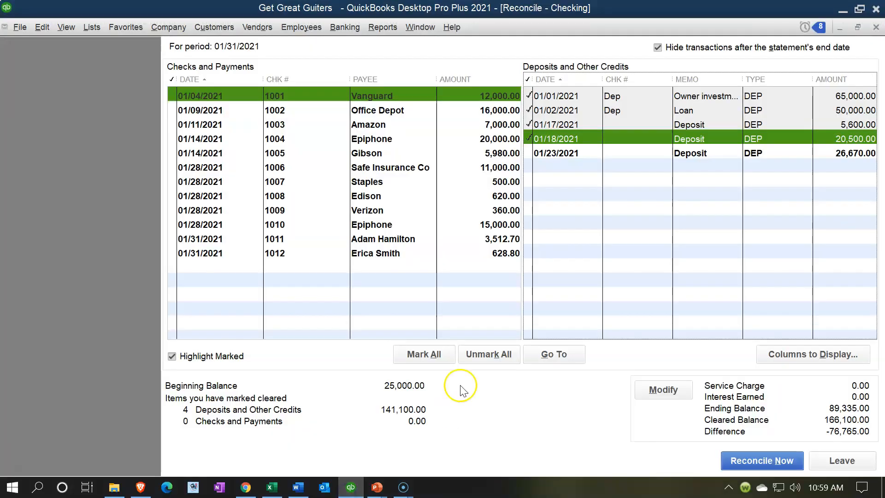
pyautogui.click(796, 137)
pyautogui.click(796, 138)
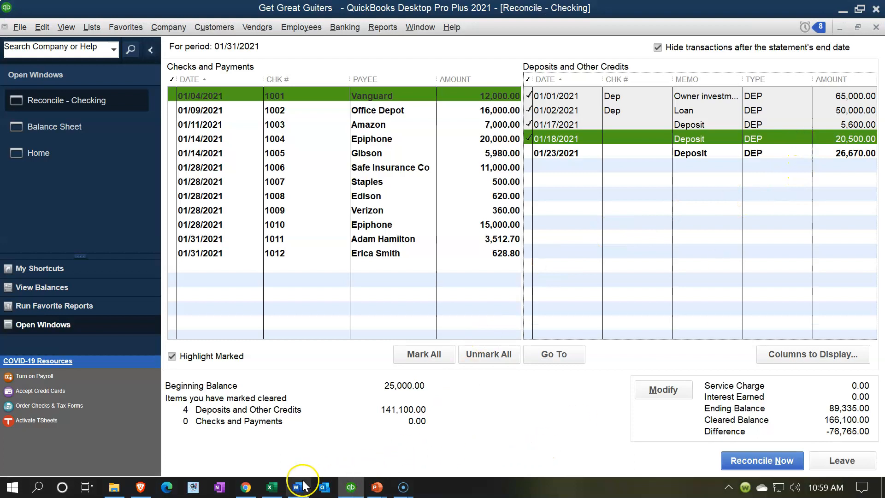
# Switch to Excel and fill the 20,500 deposit amount in cell D14 with light green
pyautogui.click(271, 487)
pyautogui.rightClick(234, 365)
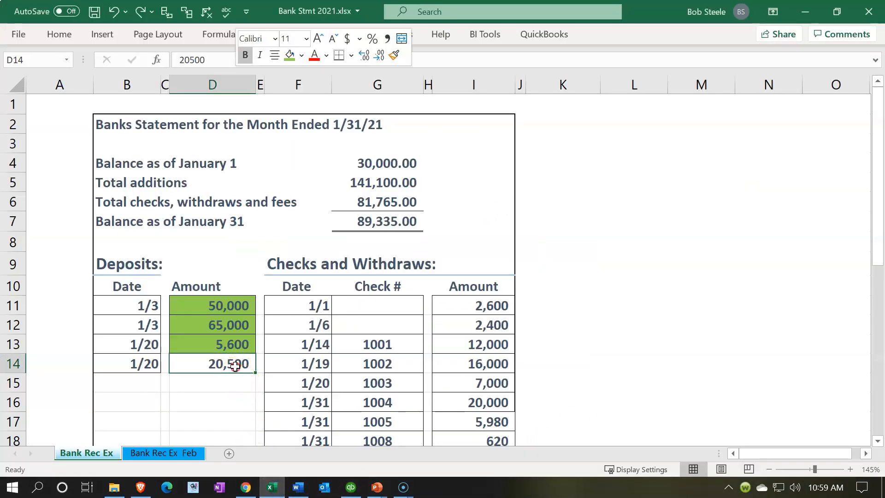
pyautogui.click(289, 54)
# Compare the 1/20 deposit dates on the Excel statement with the QuickBooks deposit dates, and check the sum of the deposit amounts in D11:D14
pyautogui.click(130, 345)
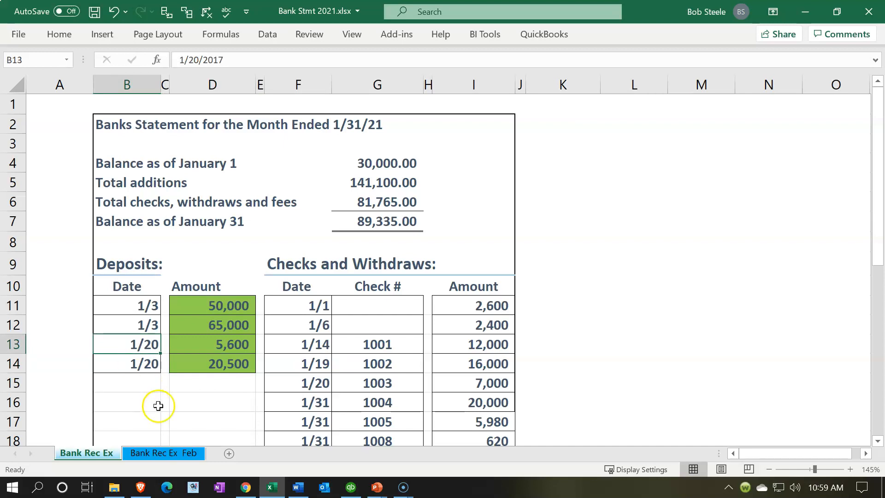
pyautogui.click(350, 487)
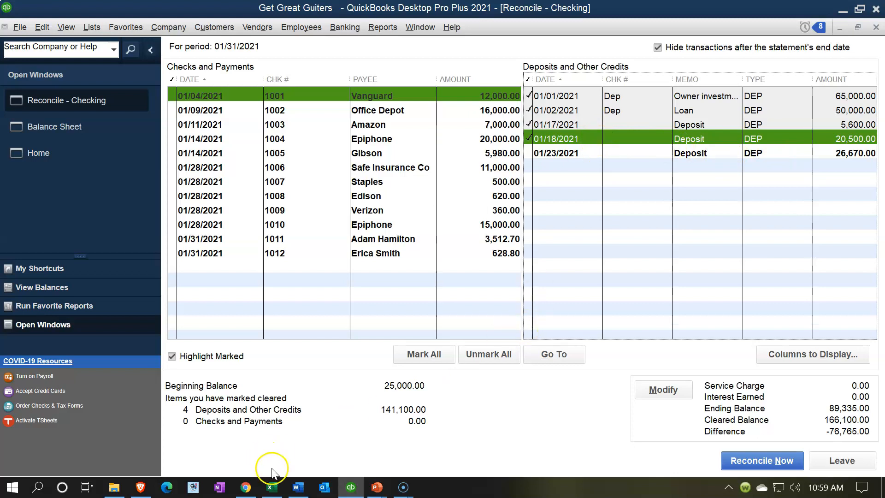
pyautogui.click(273, 486)
pyautogui.click(131, 364)
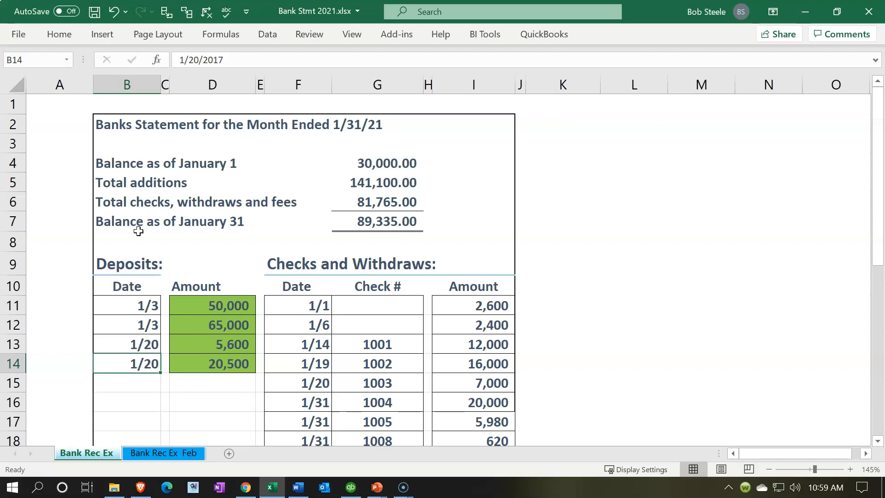
pyautogui.moveTo(236, 306); pyautogui.dragTo(223, 364)
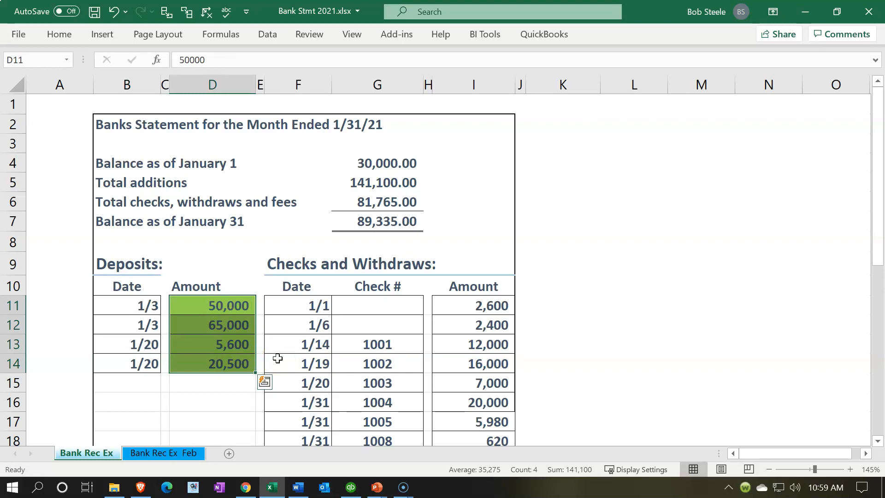
# Review the statement's deposits and checks in Excel, then switch to QuickBooks and examine the uncleared 01/23/2021 deposit
pyautogui.click(328, 382)
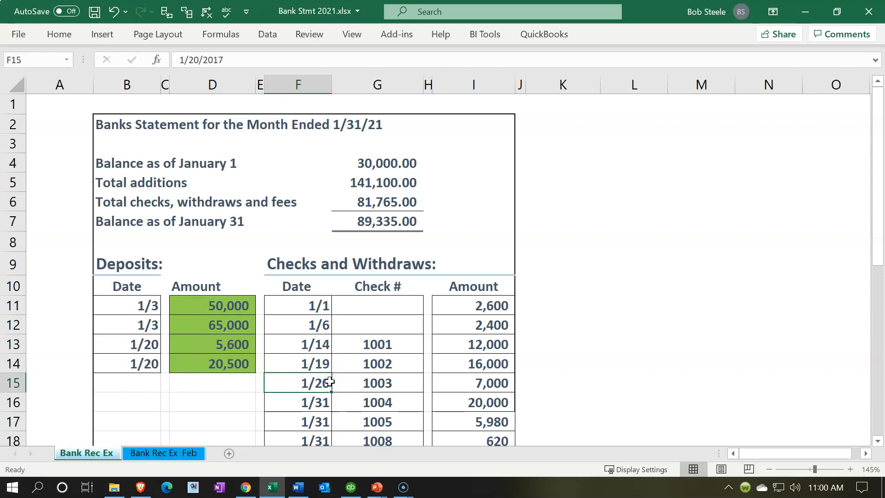
pyautogui.scroll(-1, 329, 381)
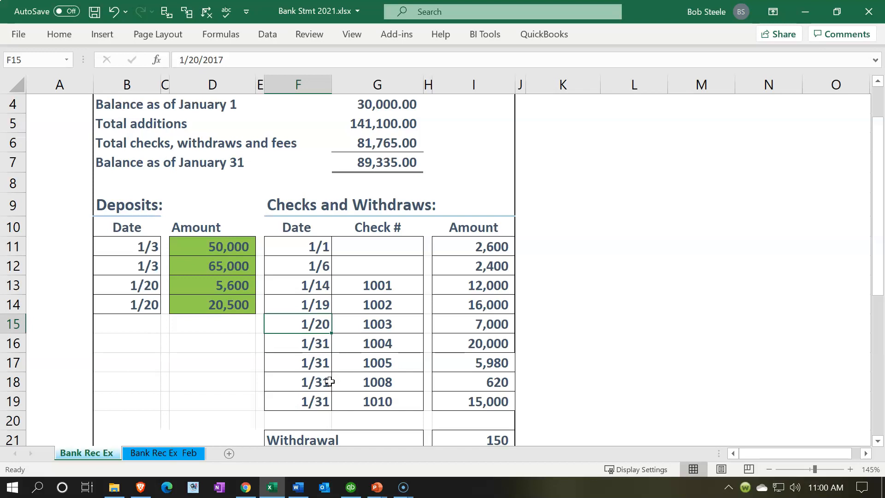
pyautogui.scroll(1, 329, 382)
pyautogui.moveTo(329, 381); pyautogui.dragTo(218, 367)
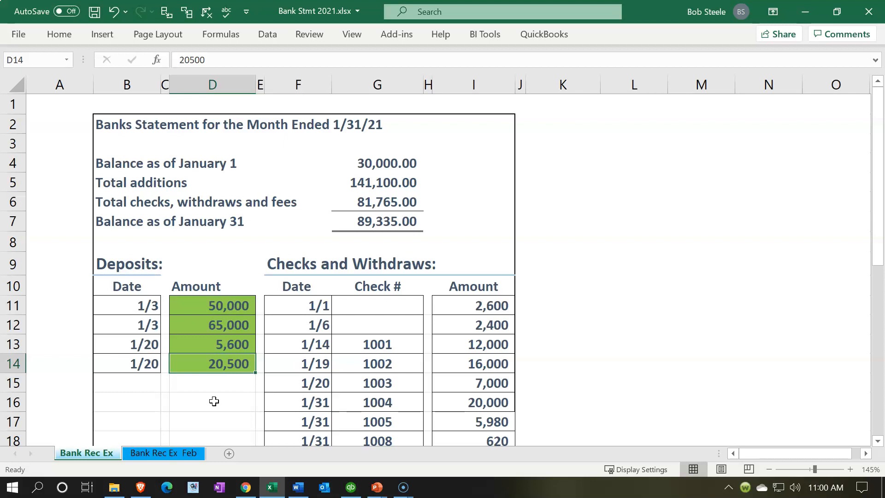
pyautogui.click(364, 344)
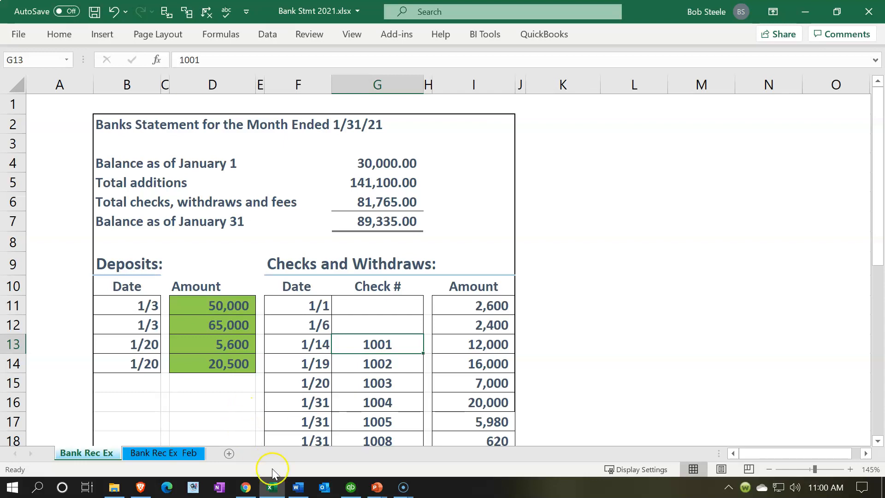
pyautogui.click(272, 487)
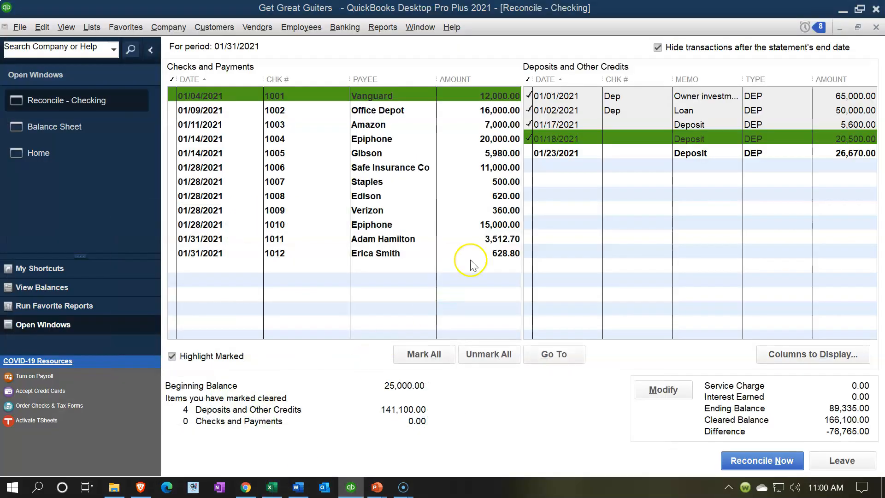
pyautogui.click(548, 156)
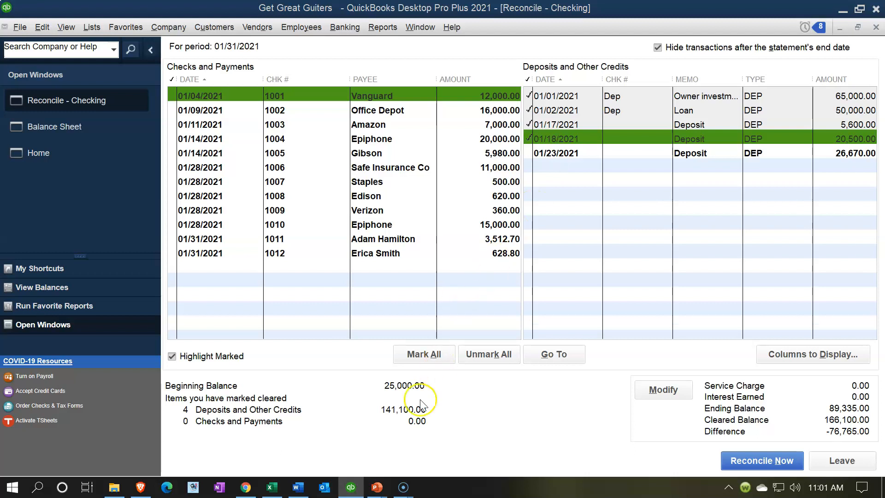
# Switch to Excel and examine the January 1 balance alongside the sum of the two withdrawals without check numbers in I11:I12
pyautogui.click(270, 488)
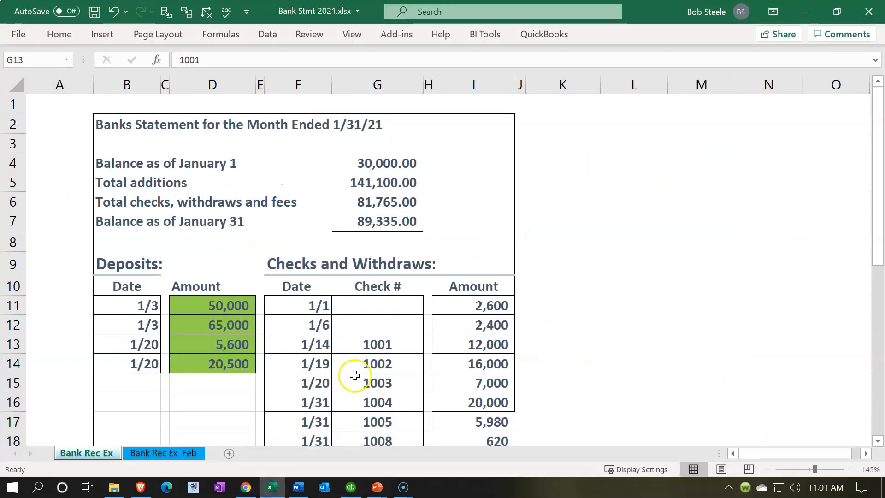
pyautogui.click(379, 161)
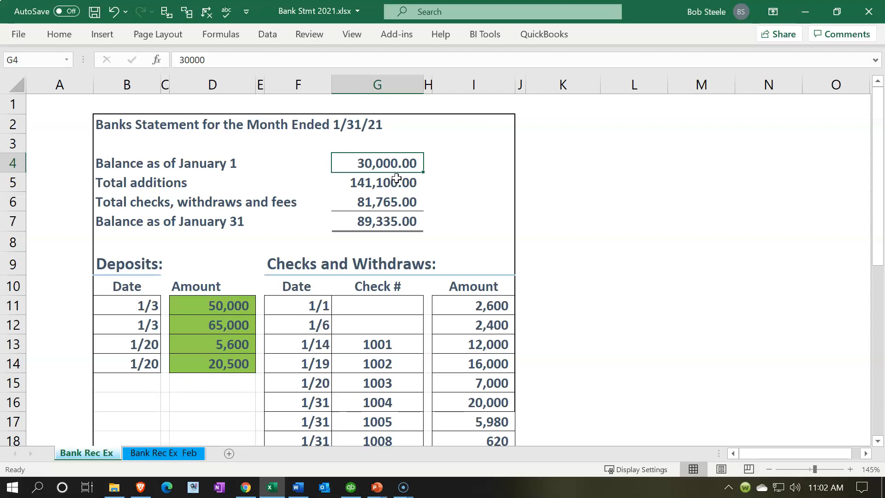
pyautogui.moveTo(495, 302); pyautogui.dragTo(474, 324)
pyautogui.click(400, 164)
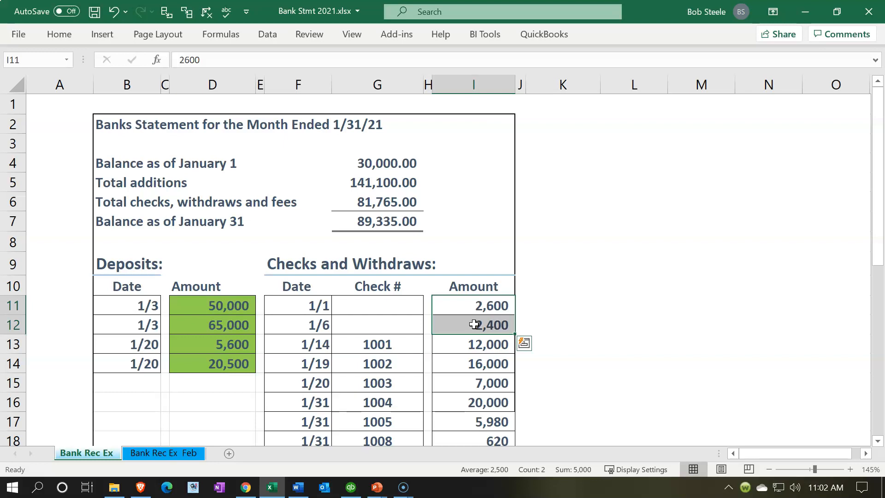
pyautogui.scroll(-1, 458, 336)
pyautogui.moveTo(391, 289); pyautogui.dragTo(468, 396)
pyautogui.moveTo(479, 247); pyautogui.dragTo(479, 267)
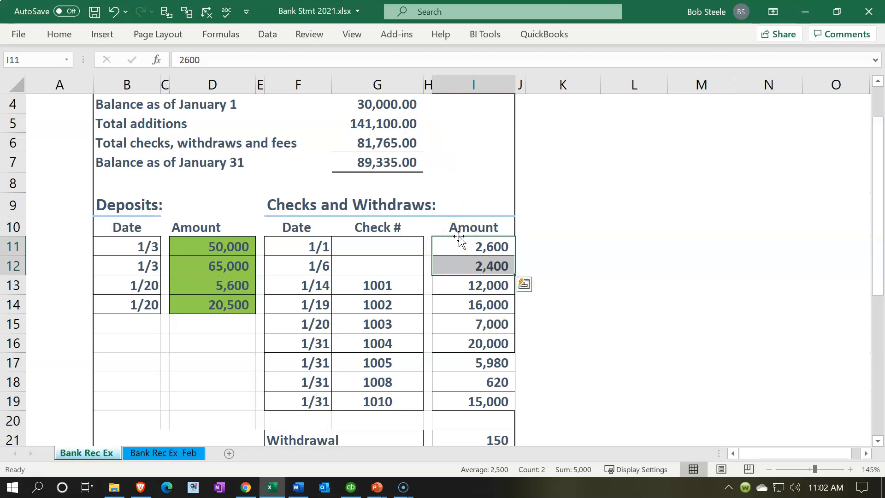
pyautogui.scroll(1, 458, 236)
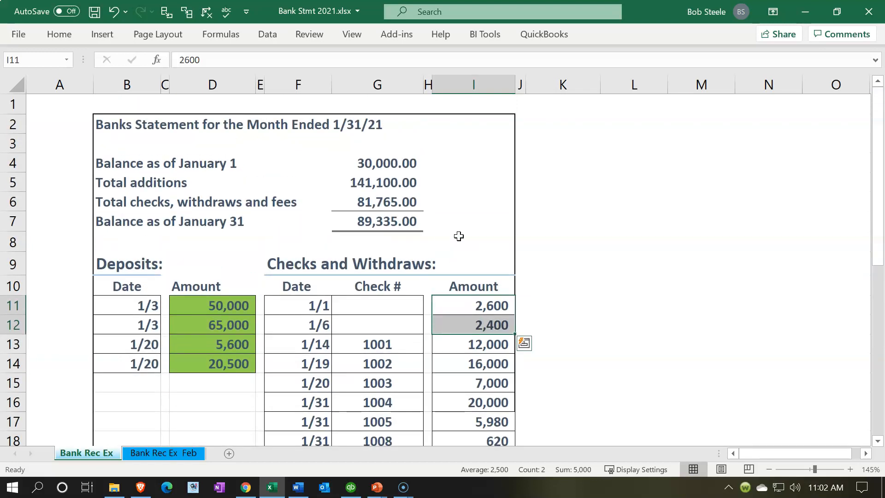
# Switch to QuickBooks and leave the Checking reconciliation, returning to the Balance Sheet report
pyautogui.click(350, 487)
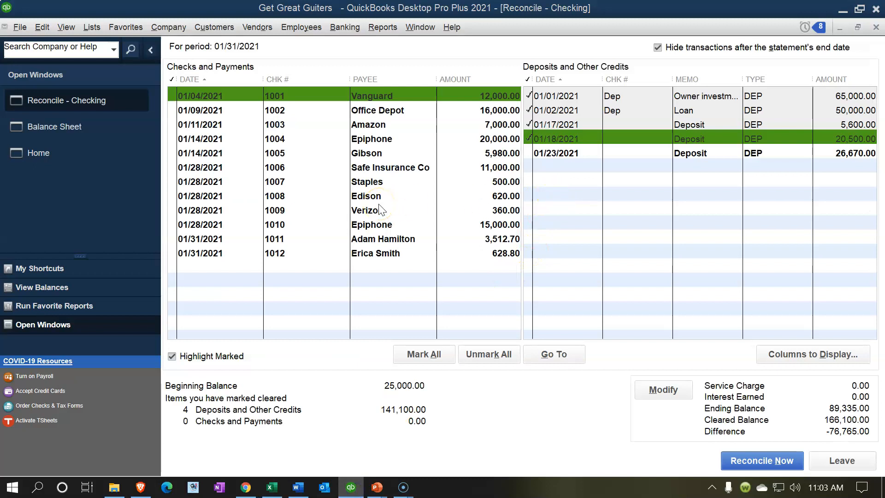
pyautogui.click(839, 462)
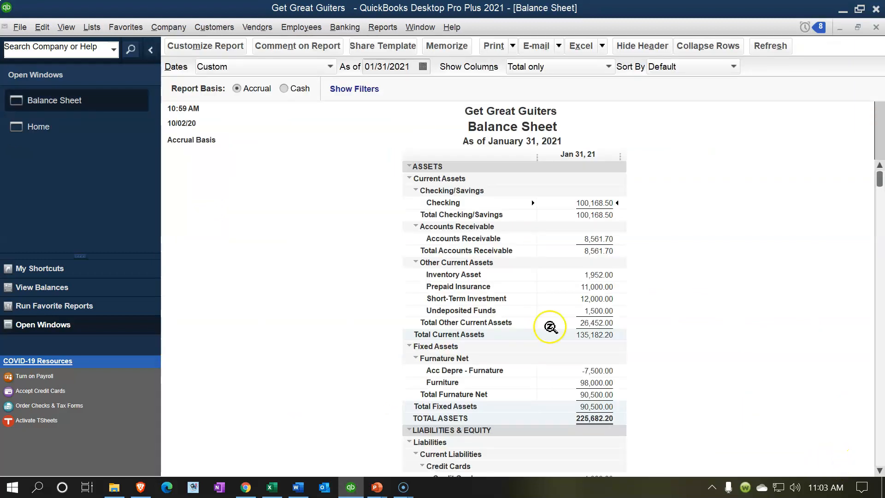